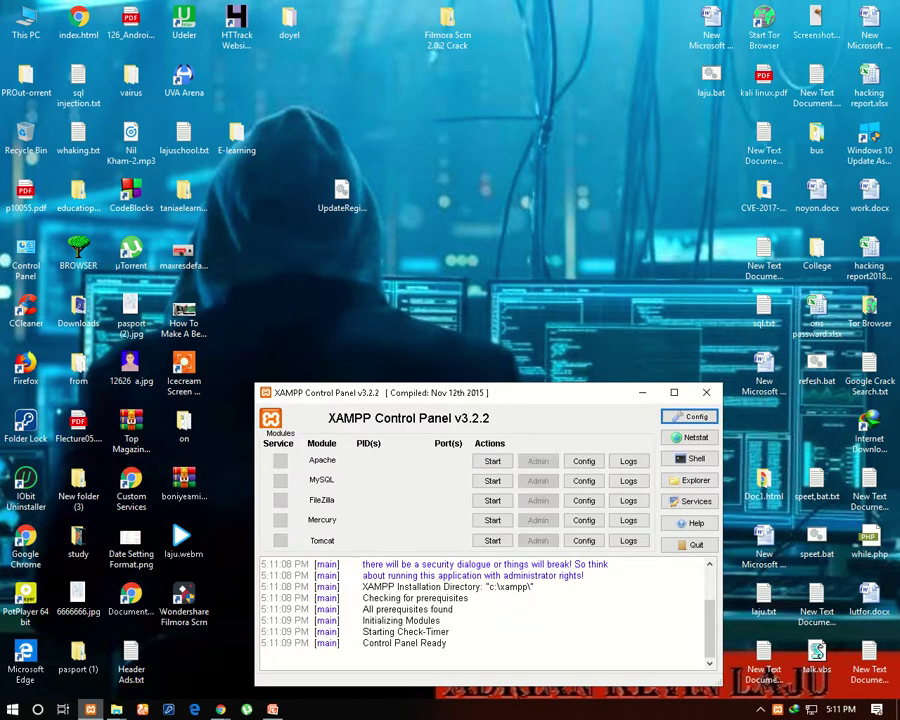
Start the Apache and MySQL servers in XAMPP, then minimize the control panel
mouse_move(116, 709)
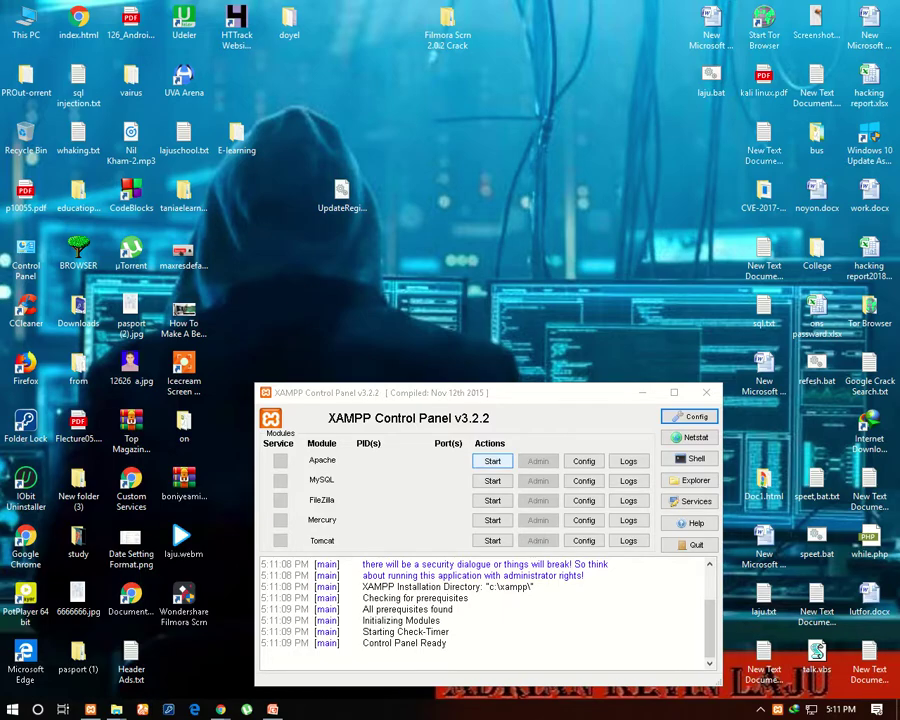
click(492, 460)
click(492, 480)
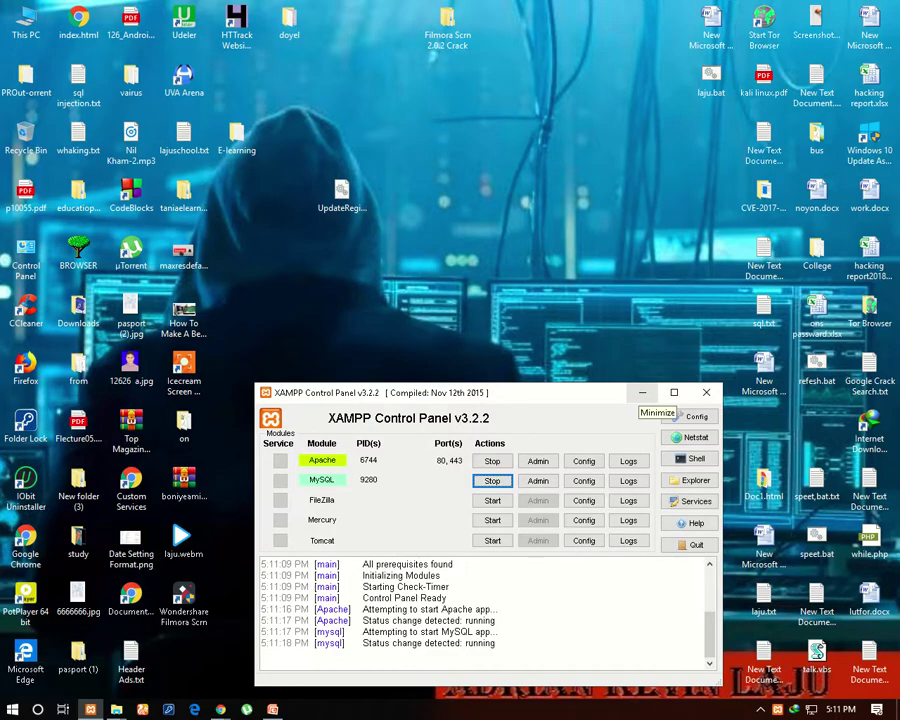
click(642, 392)
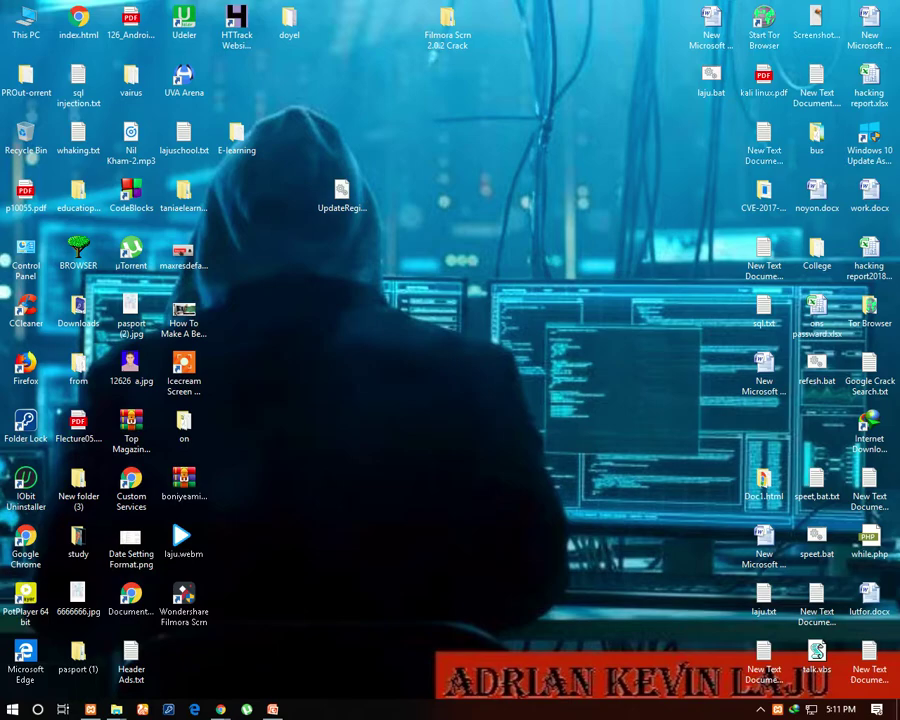
Bring Chrome back up, add a new tab and close the YouTube Filmora tab
mouse_move(220, 709)
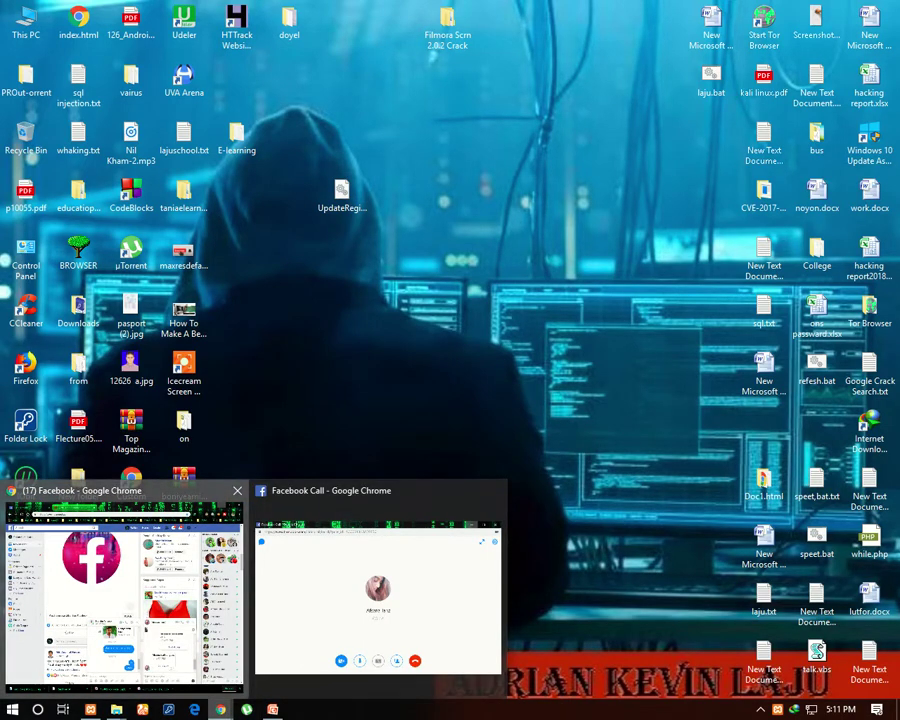
click(124, 590)
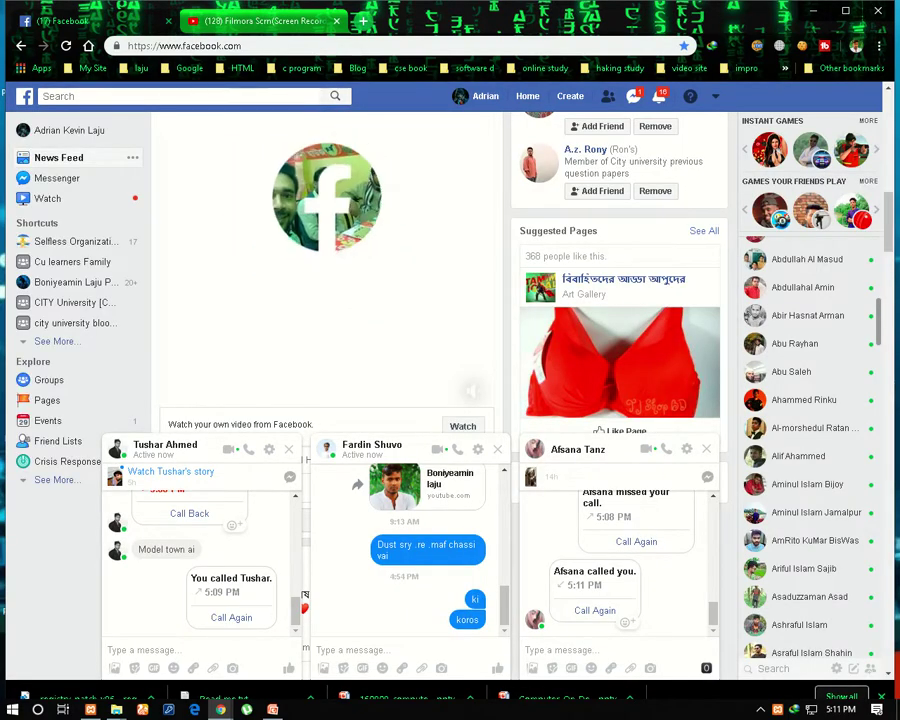
click(363, 20)
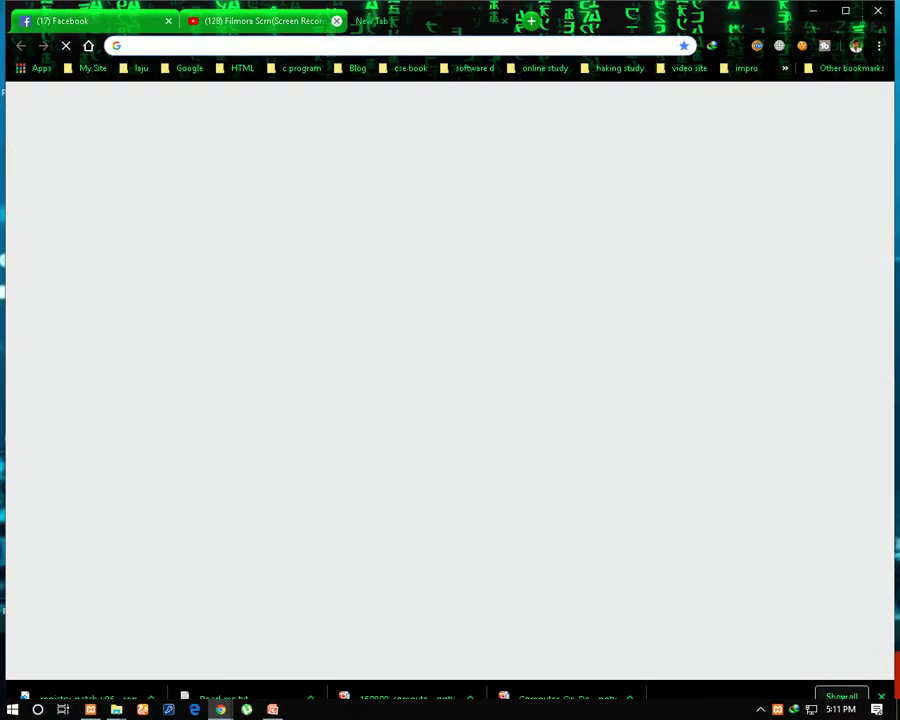
click(336, 20)
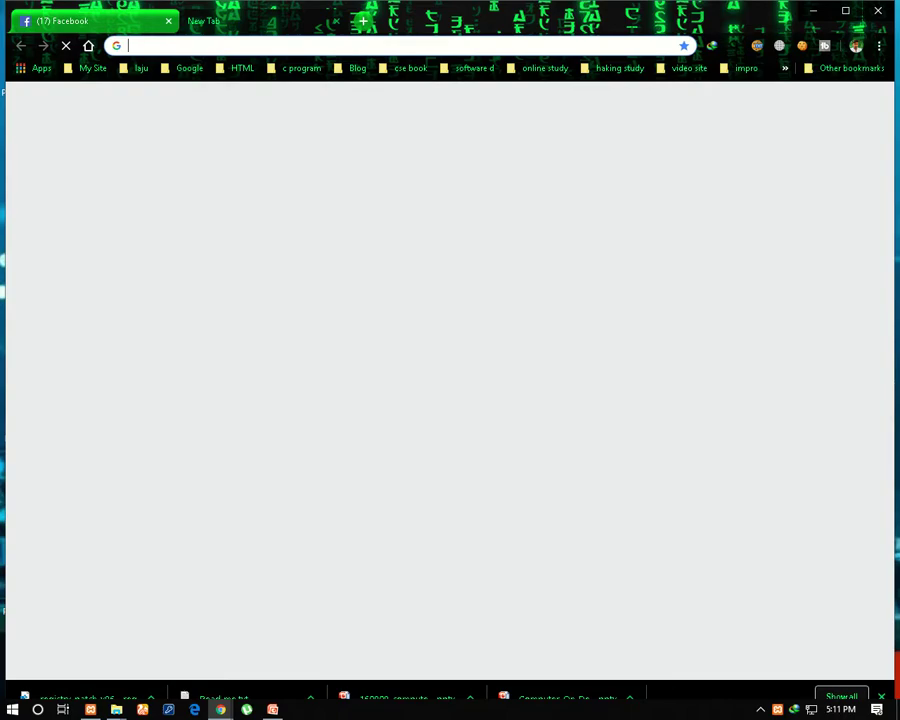
Load the XAMPP welcome dashboard at localhost, then hide Chrome to show the desktop
text(local)
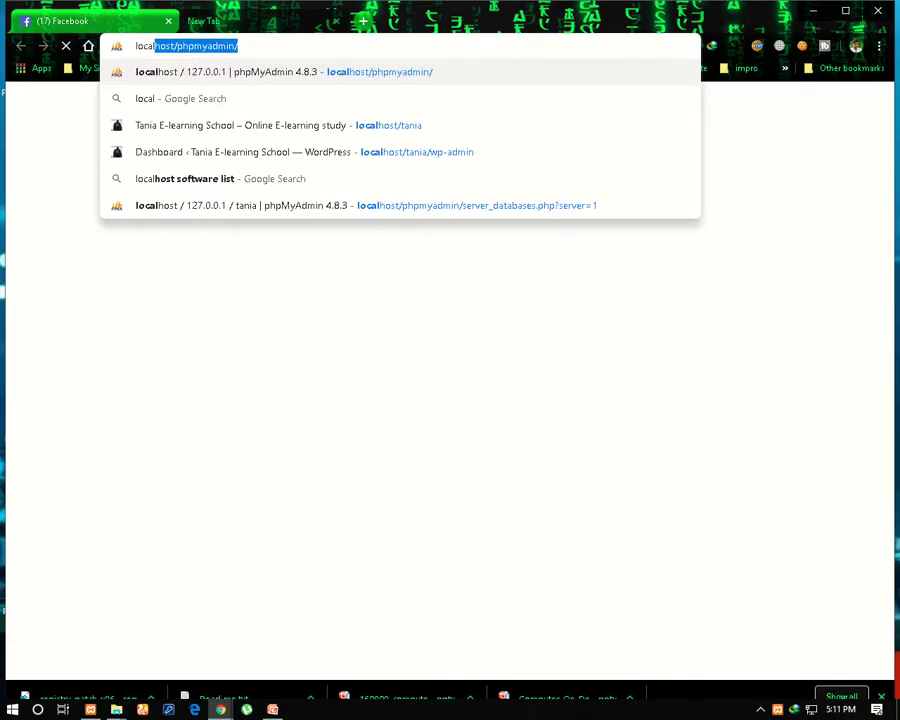
text(host/)
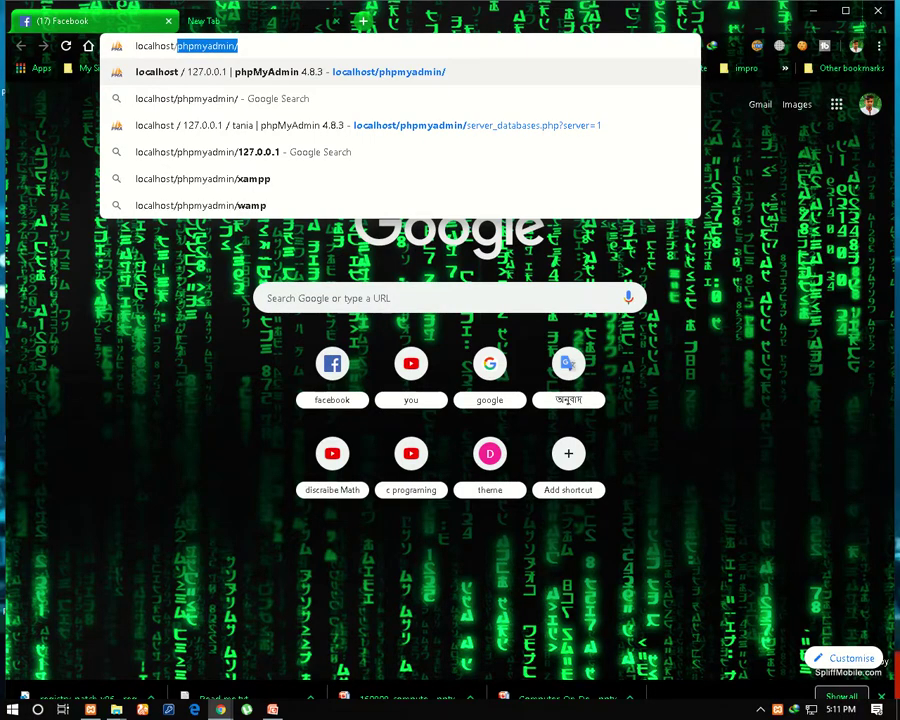
key(BackSpace)
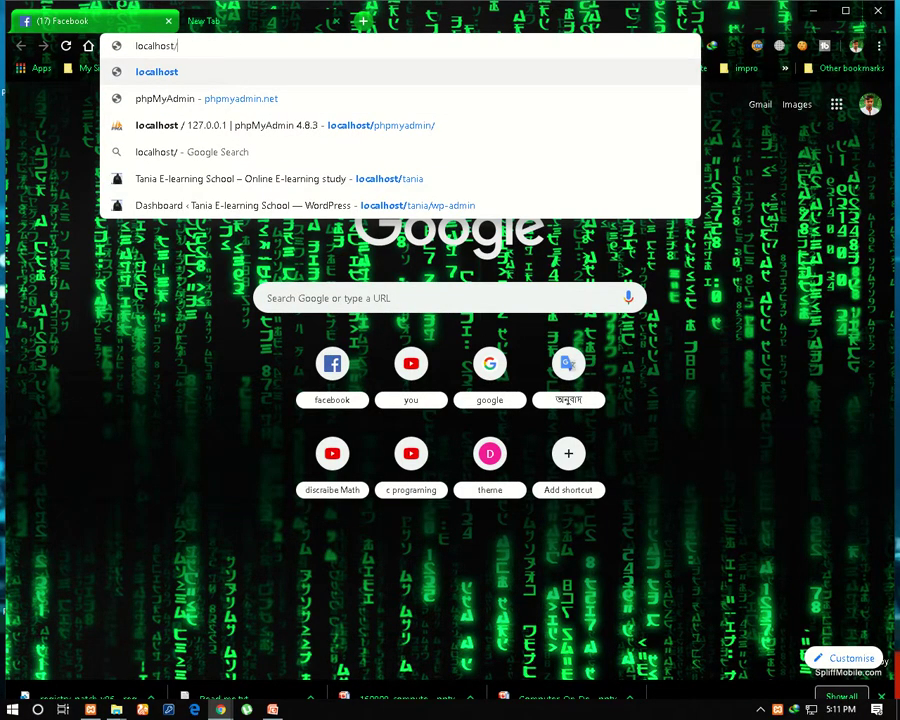
key(BackSpace)
key(Return)
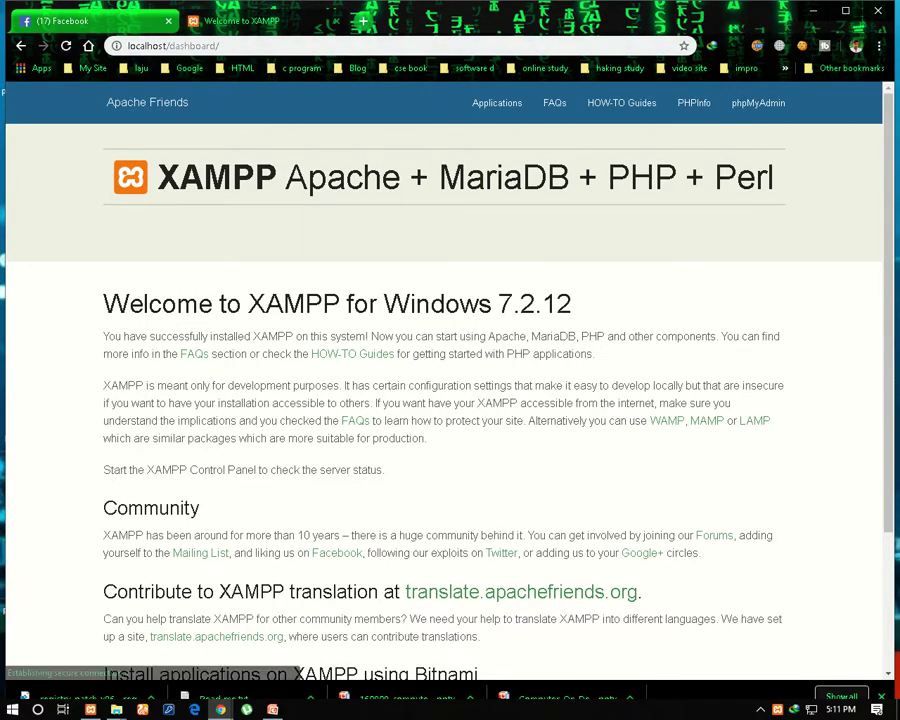
click(363, 22)
key(super+d)
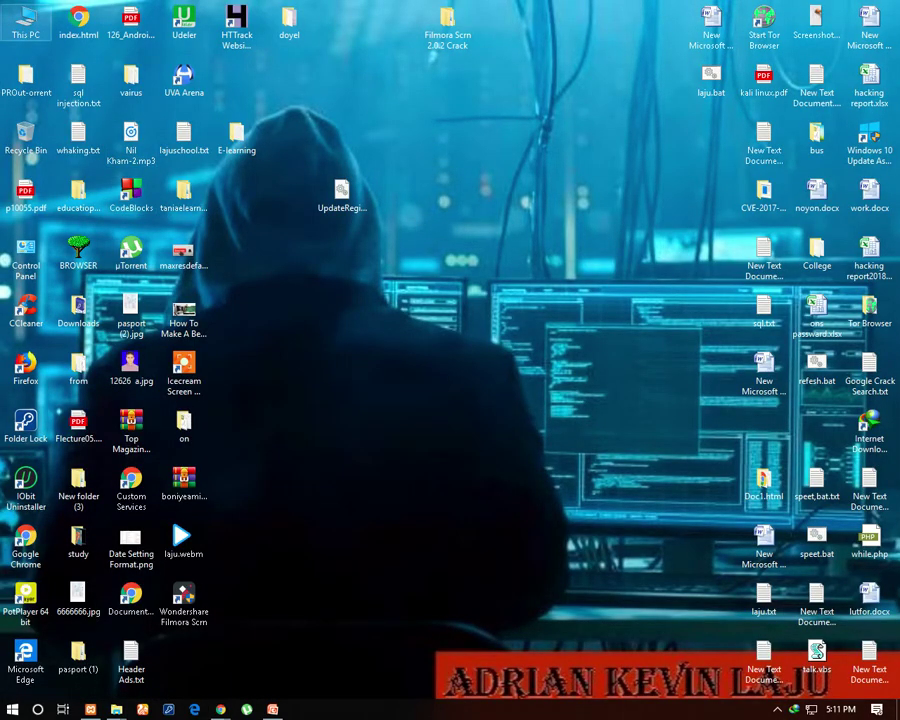
Browse to C:\xampp\htdocs in File Explorer and maximize the window
double_click(25, 22)
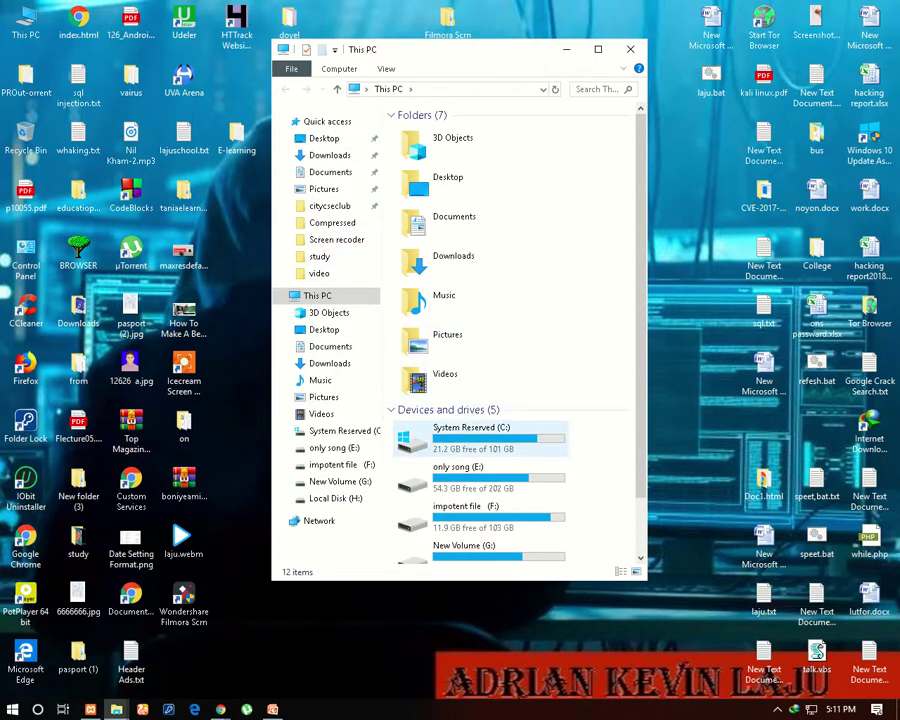
double_click(482, 547)
double_click(421, 293)
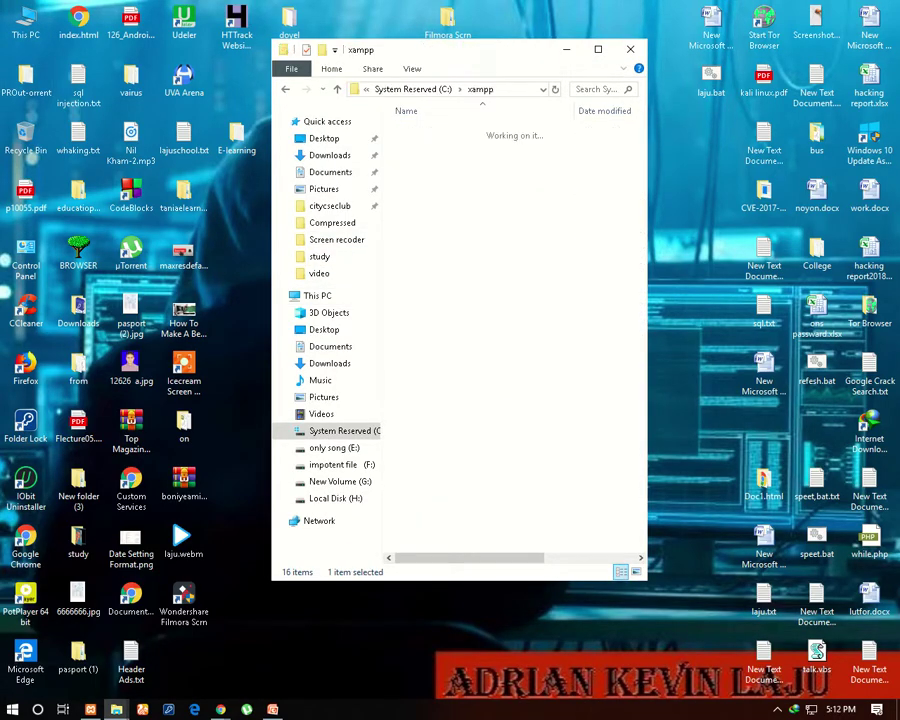
double_click(422, 205)
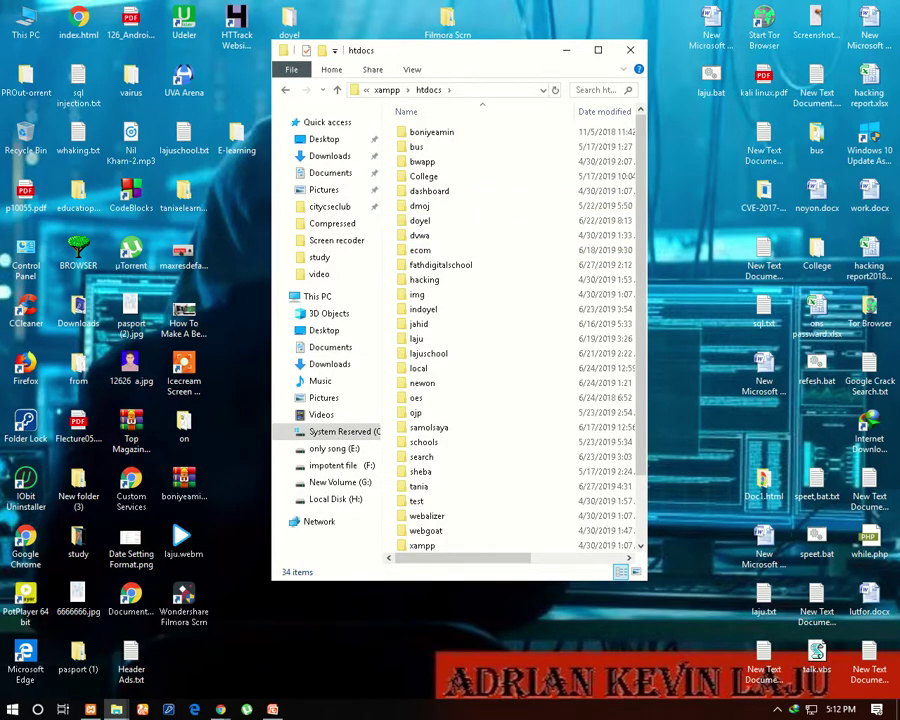
drag(420, 52, 365, 20)
double_click(380, 22)
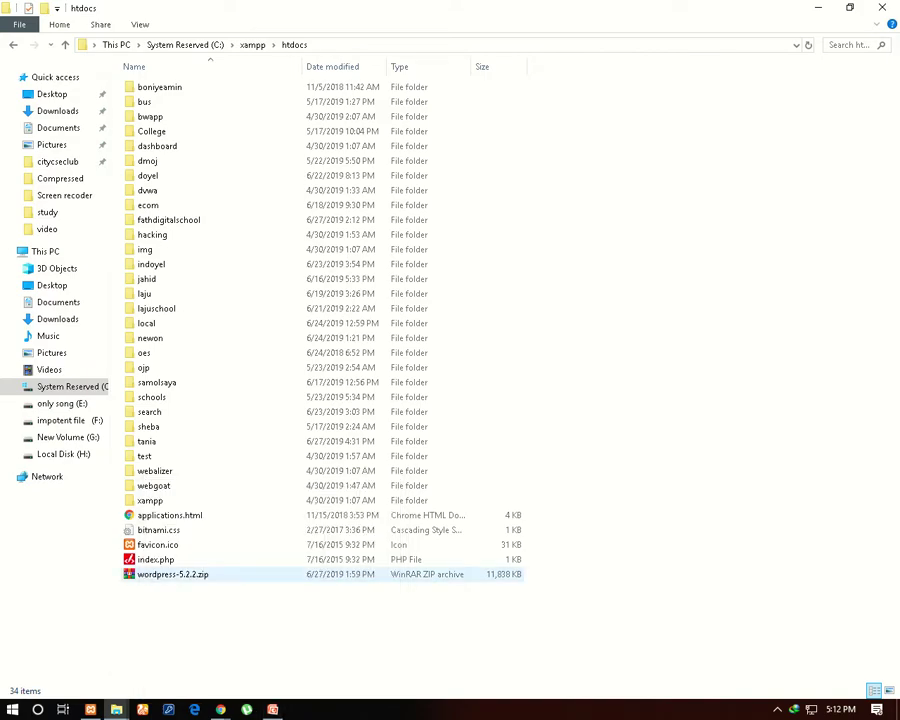
Extract wordpress-5.2.2.zip here to create the wordpress folder
right_click(180, 574)
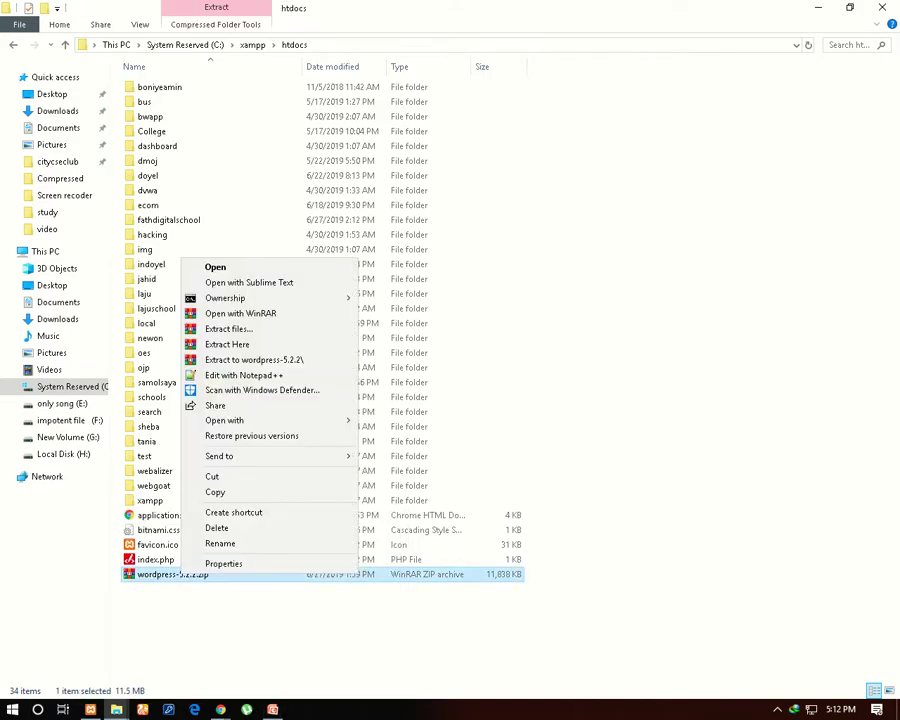
mouse_move(260, 420)
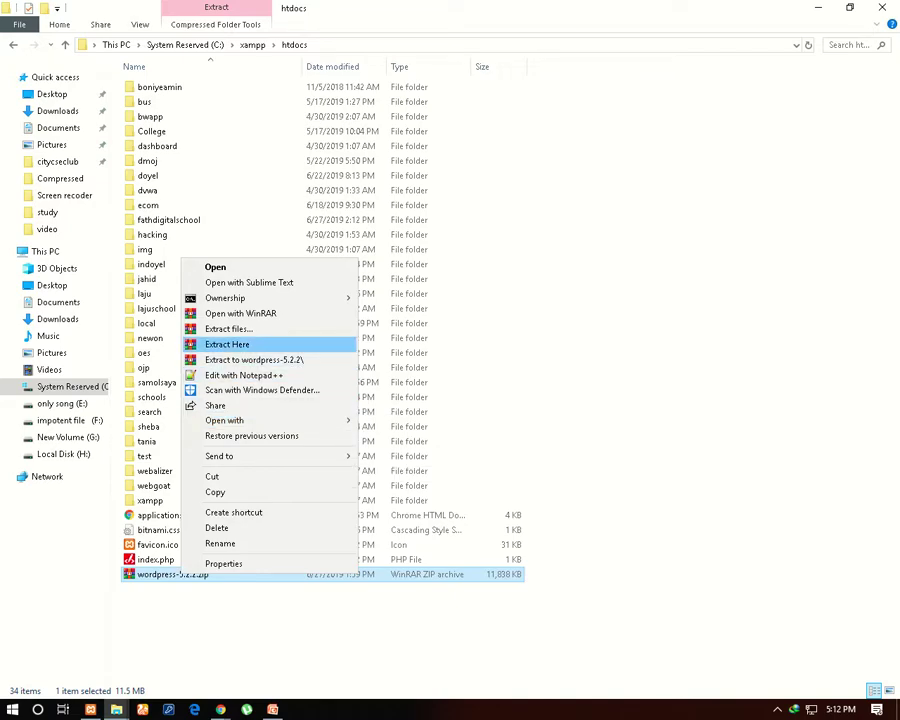
click(227, 344)
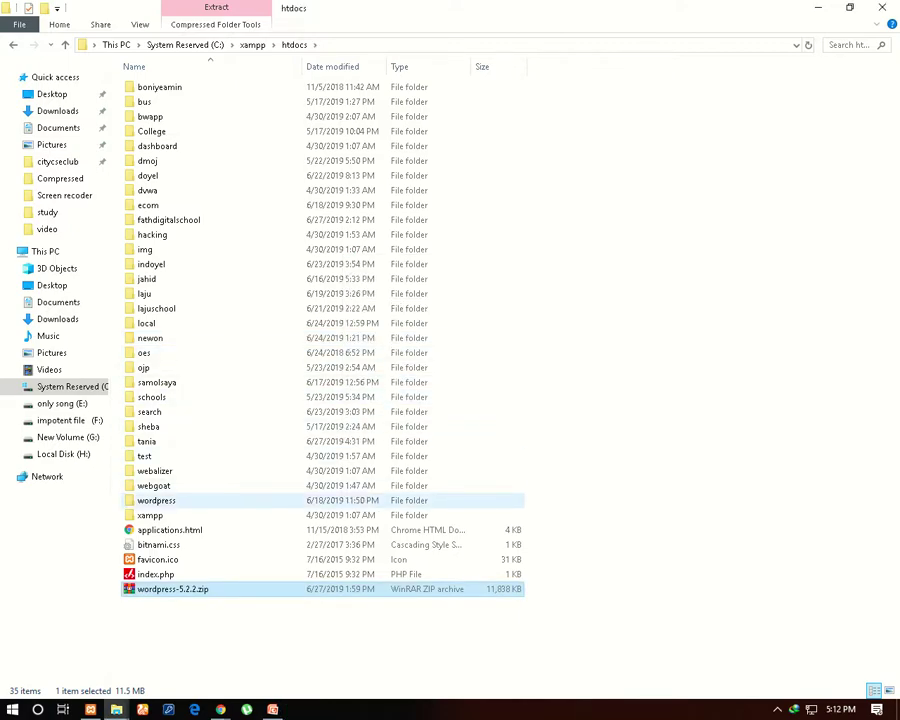
Rename the extracted wordpress folder in htdocs to 'elearning'
right_click(180, 497)
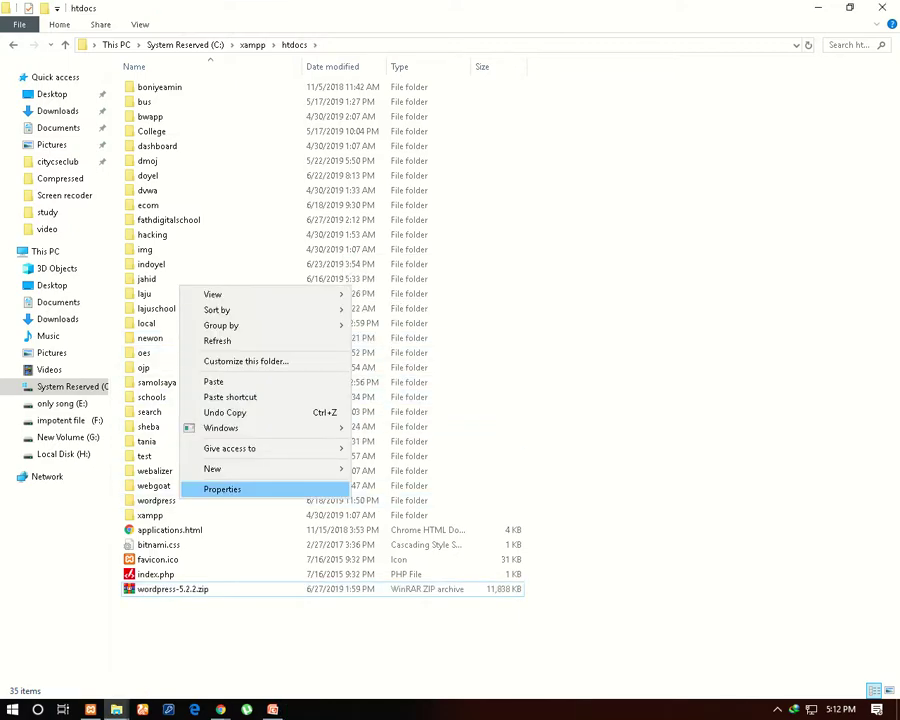
right_click(170, 499)
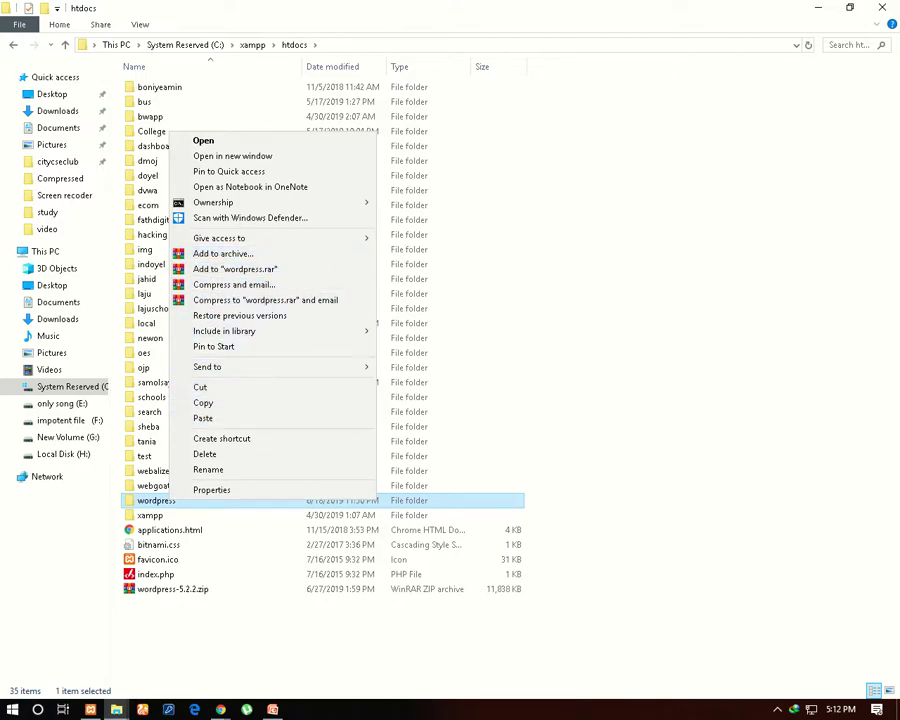
click(208, 469)
key(BackSpace)
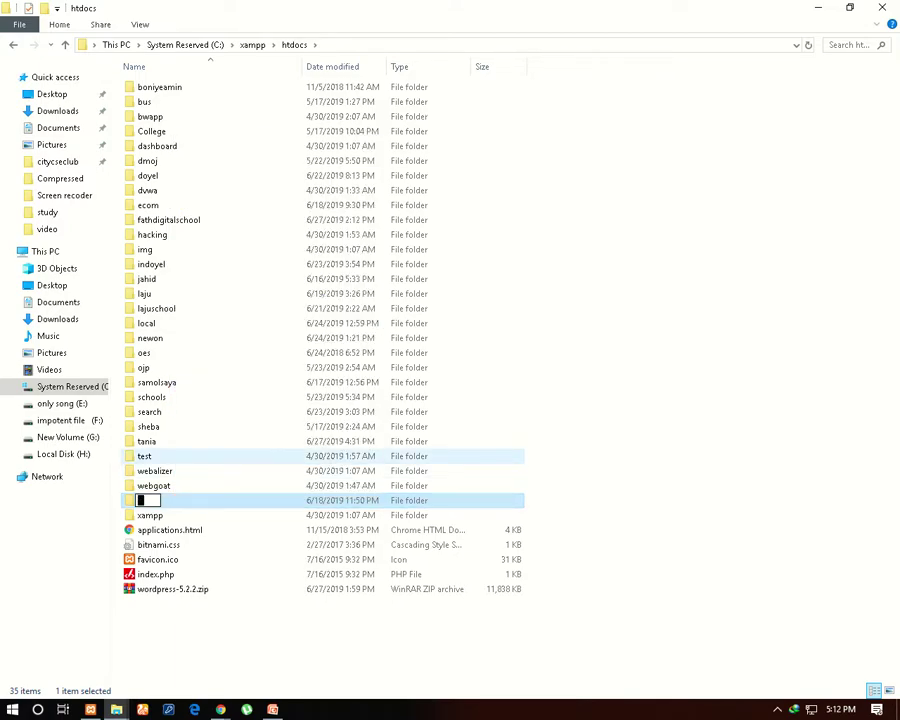
text(elearning)
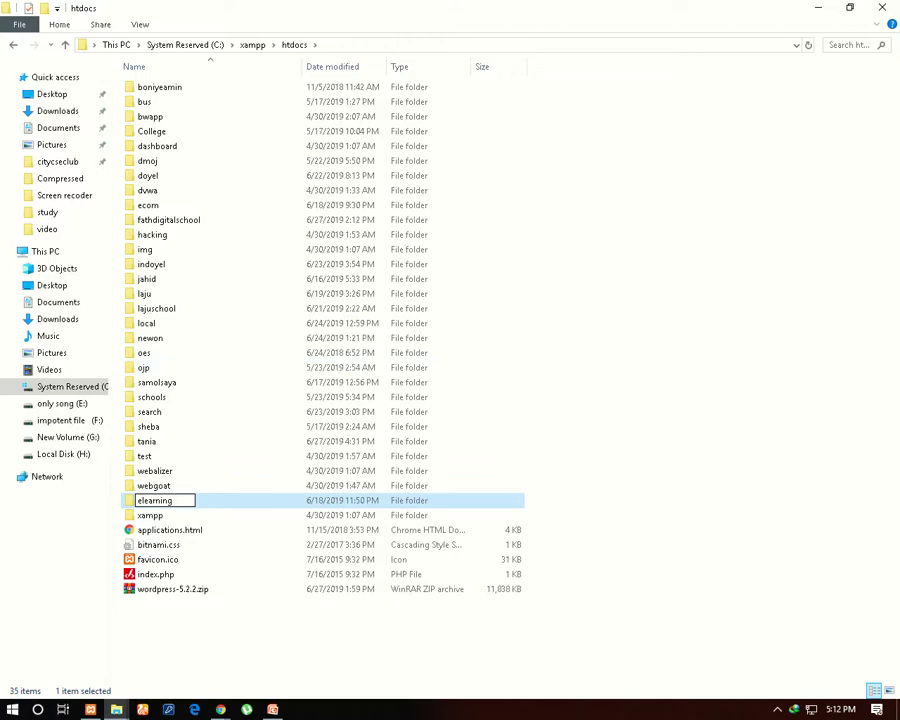
key(Return)
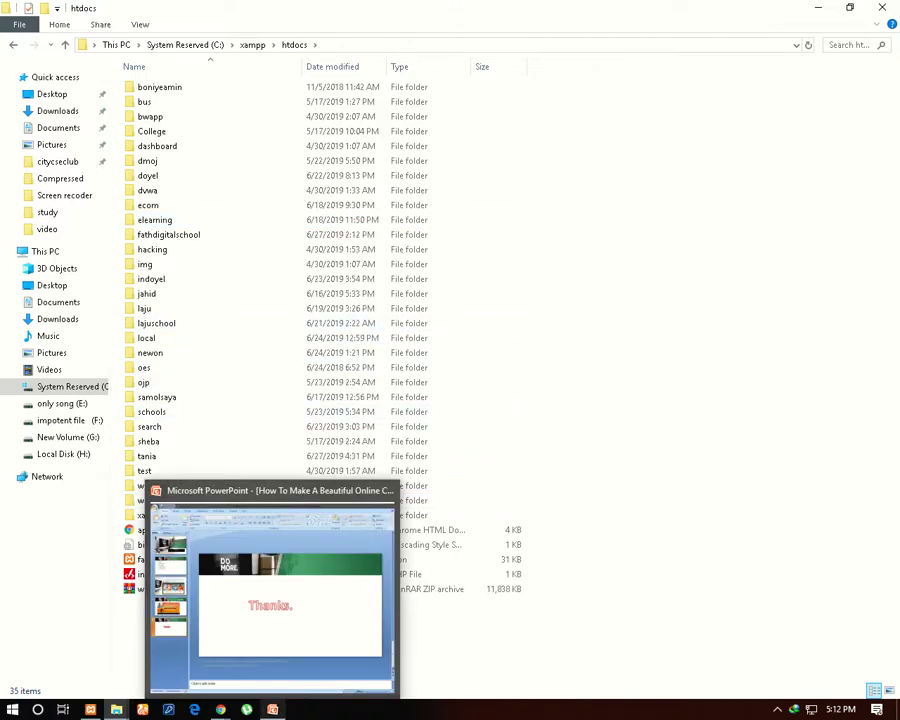
Load localhost/elearning and continue the WordPress setup with English (United States)
mouse_move(220, 709)
click(492, 490)
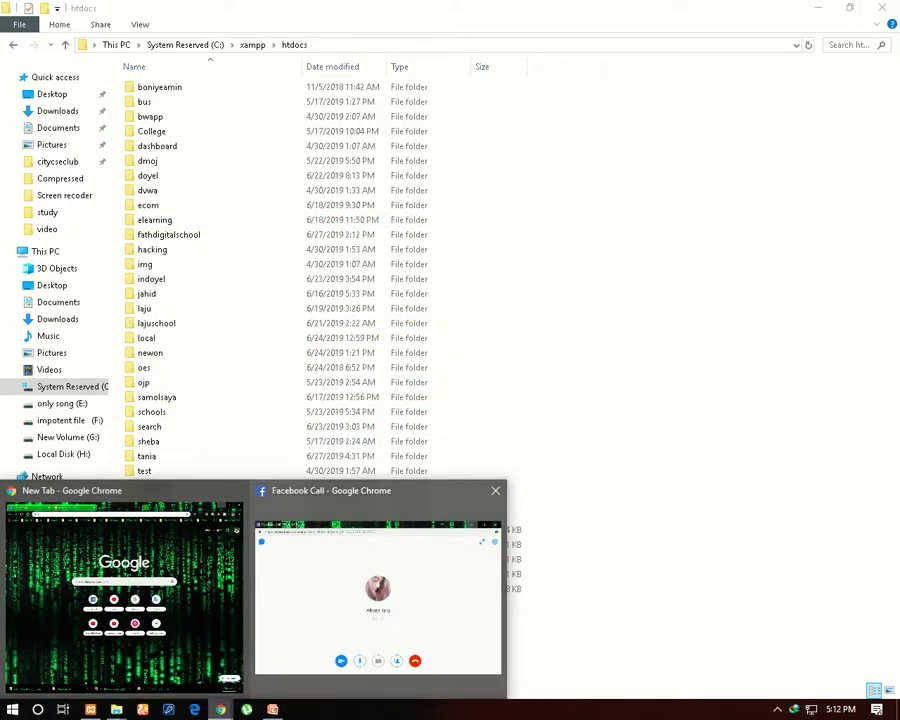
click(220, 590)
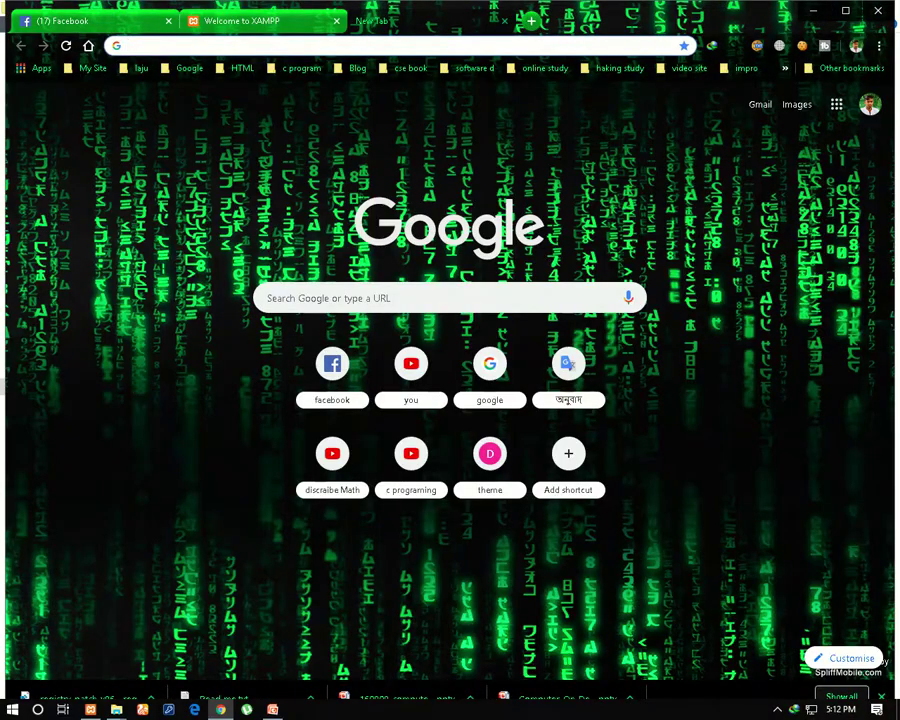
key(ctrl+shift+Tab)
key(ctrl+l)
key(End)
key(BackSpace)
key(BackSpace)
key(BackSpace)
key(BackSpace)
key(BackSpace)
key(BackSpace)
key(BackSpace)
key(BackSpace)
key(BackSpace)
key(BackSpace)
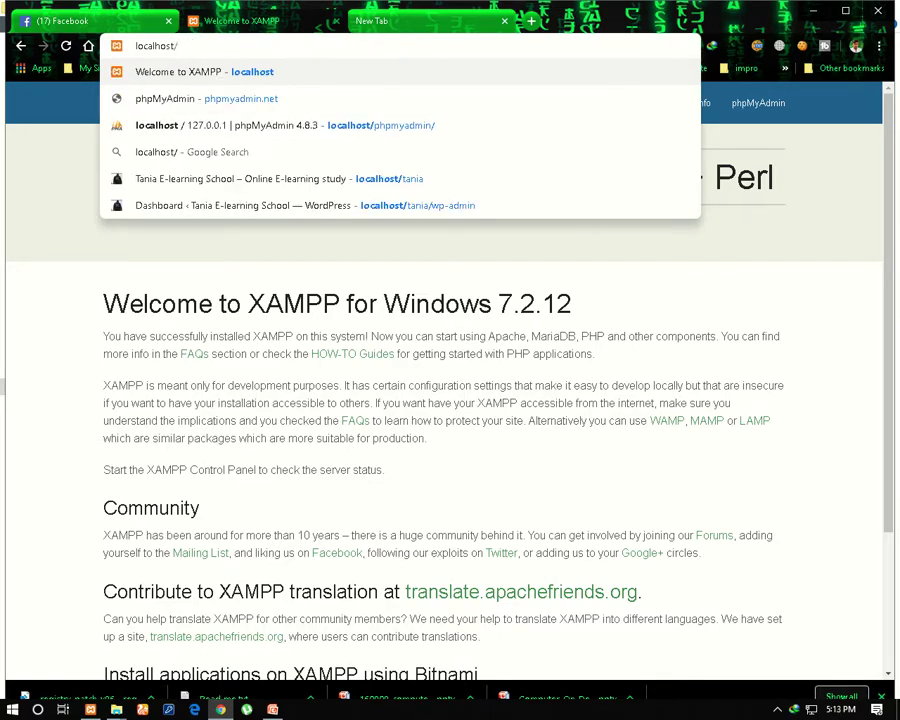
text(el)
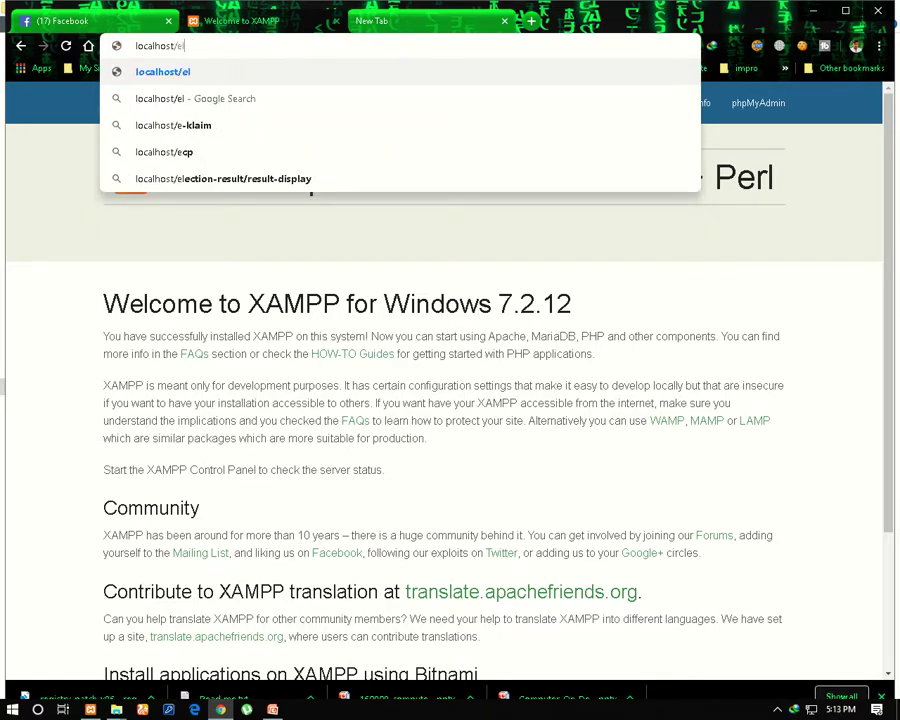
text(earning)
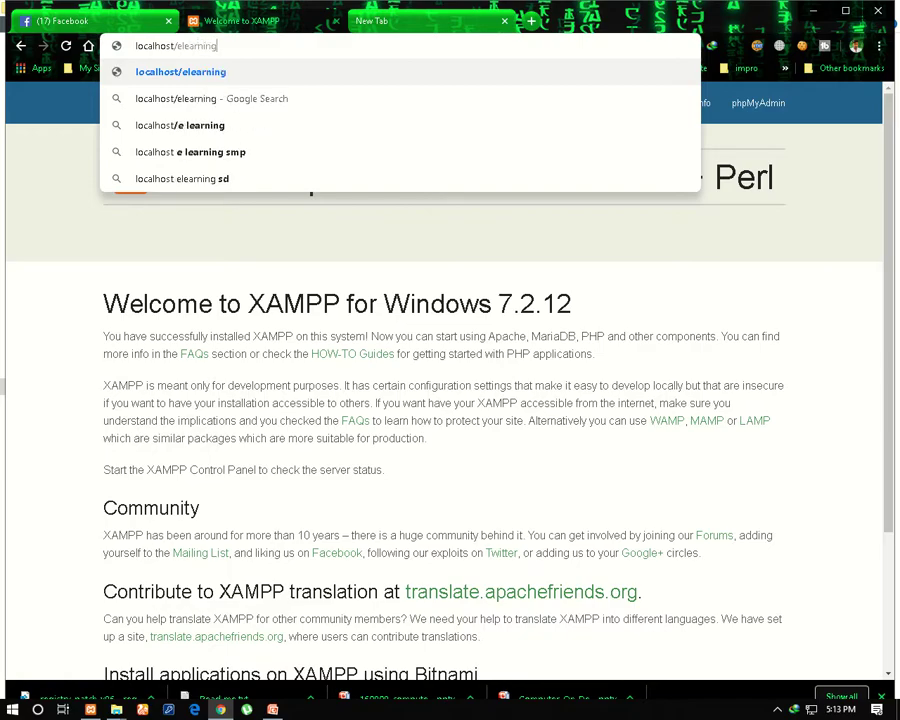
key(Return)
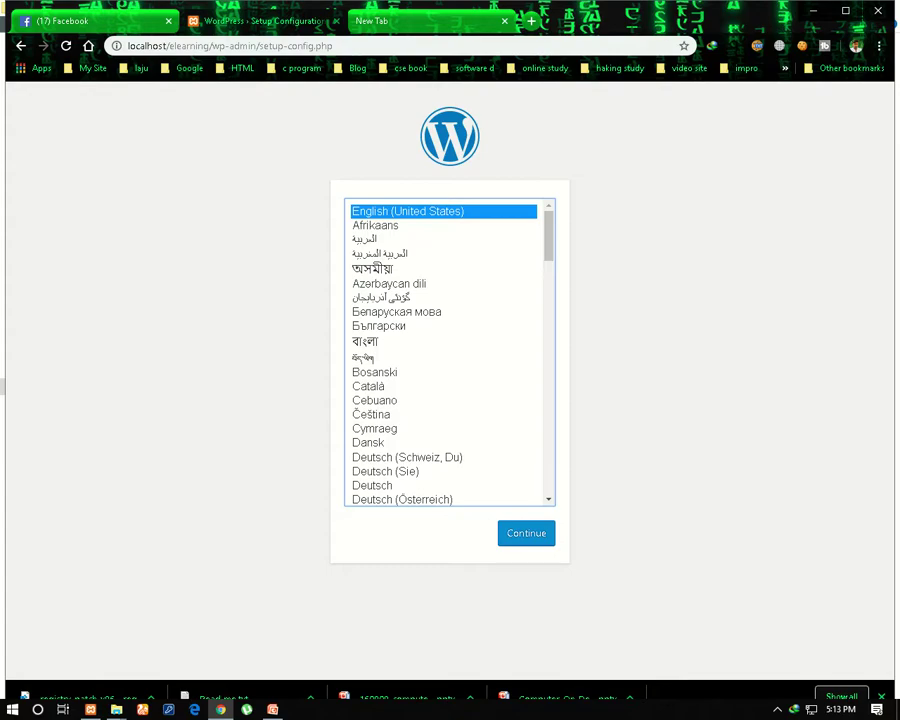
key(Return)
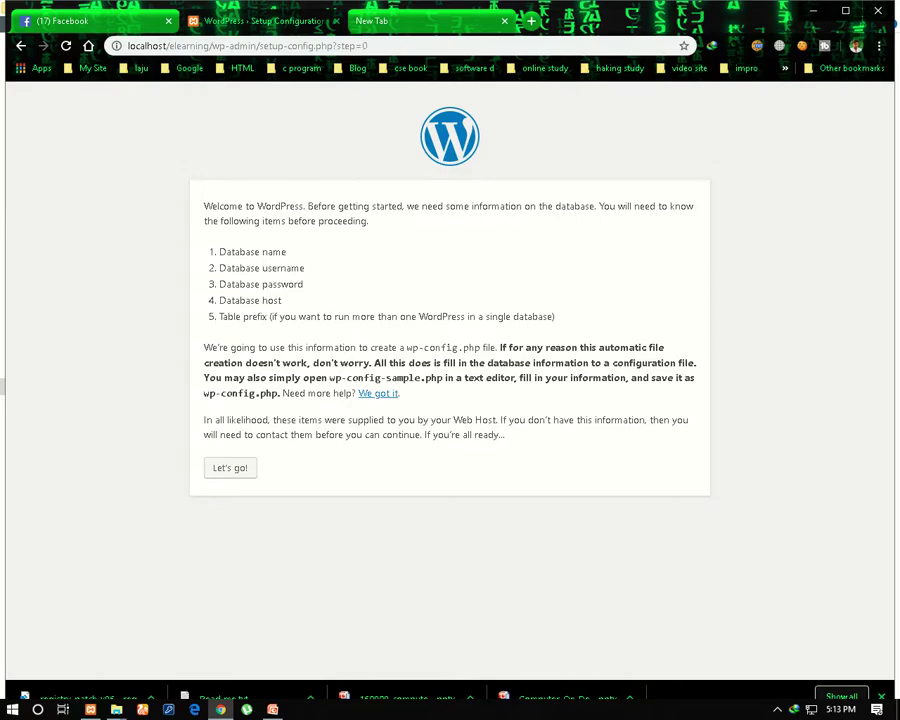
key(ctrl+Tab)
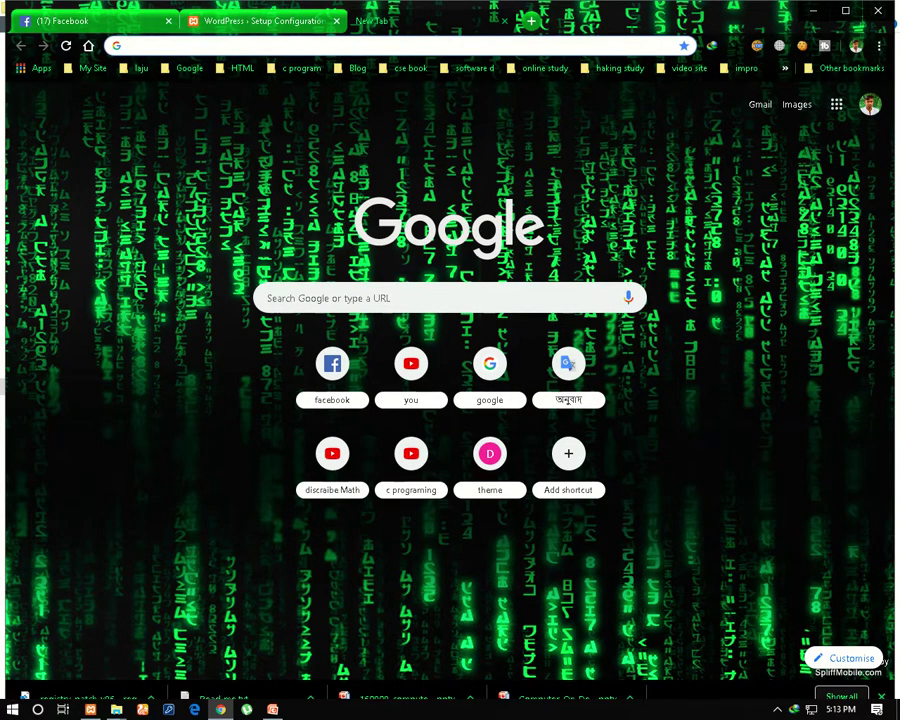
Open localhost/phpmyadmin and create a database named 'elearning' with default collation
text(localhost/phpmyadmin/)
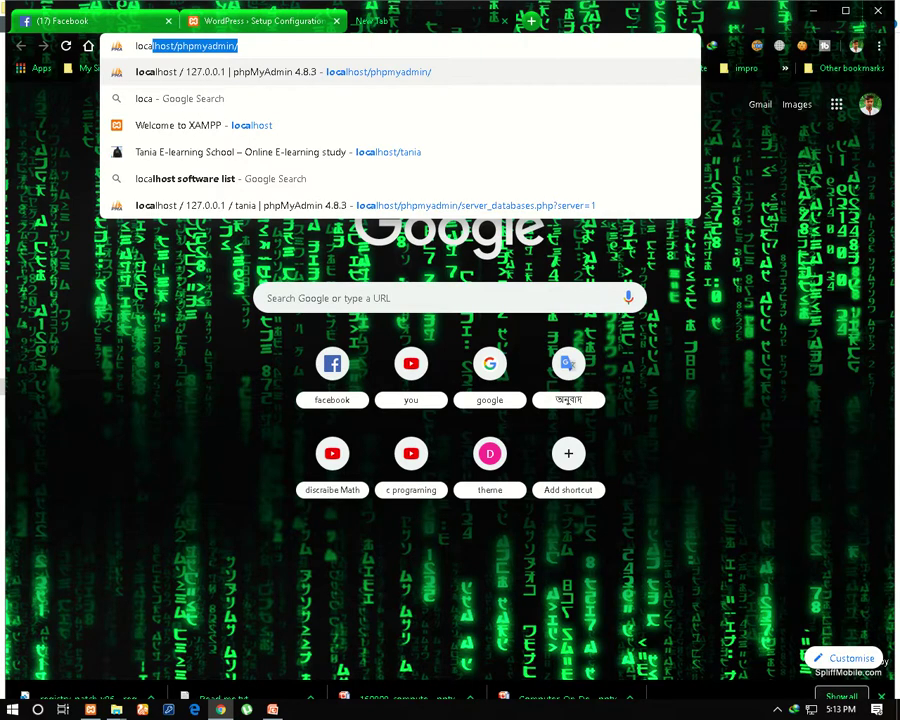
key(Return)
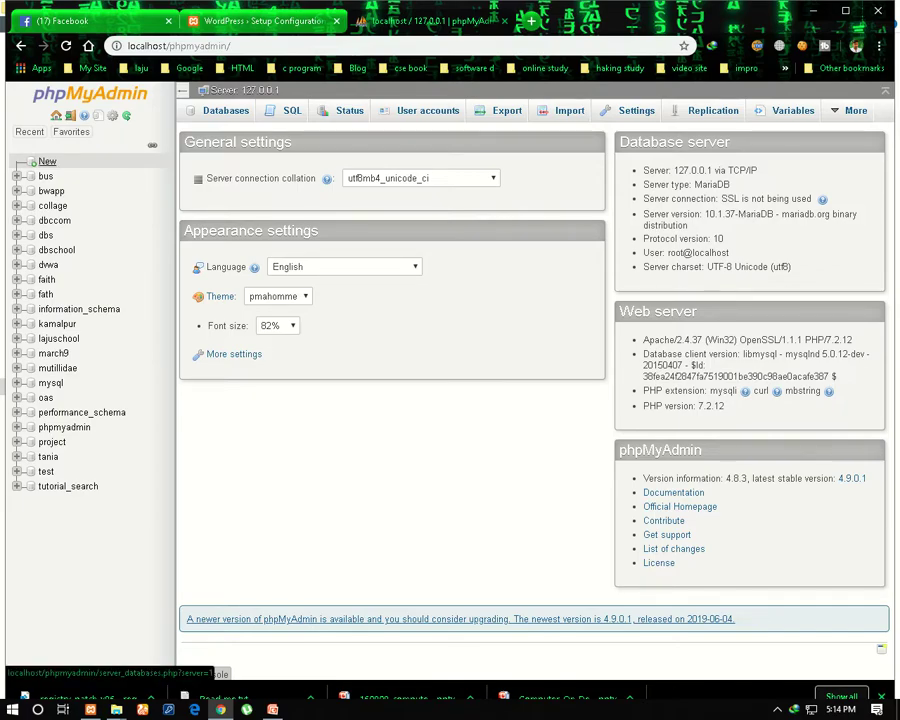
click(47, 162)
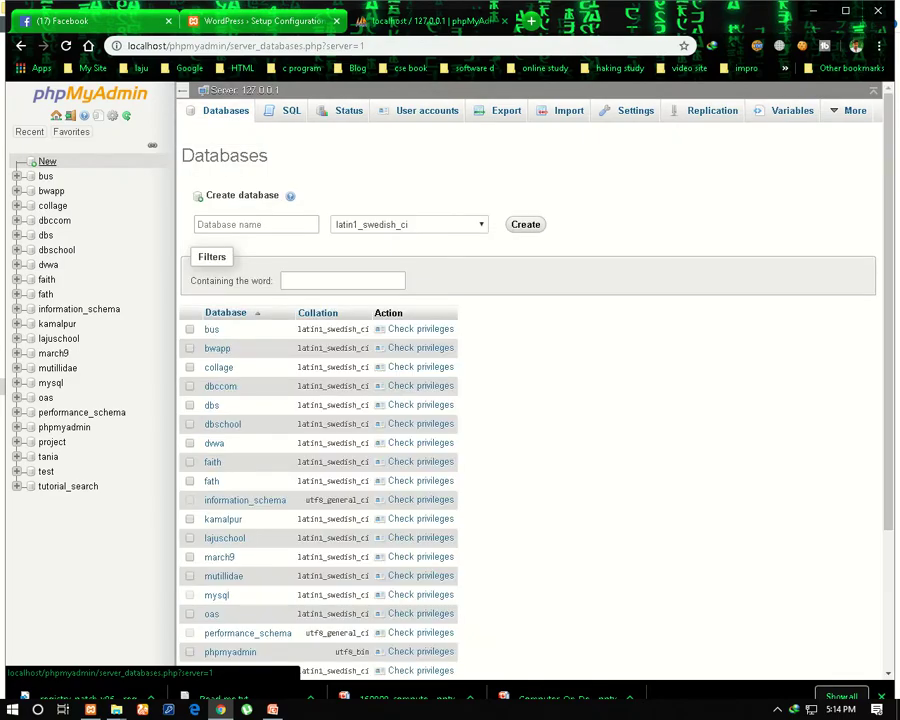
click(230, 224)
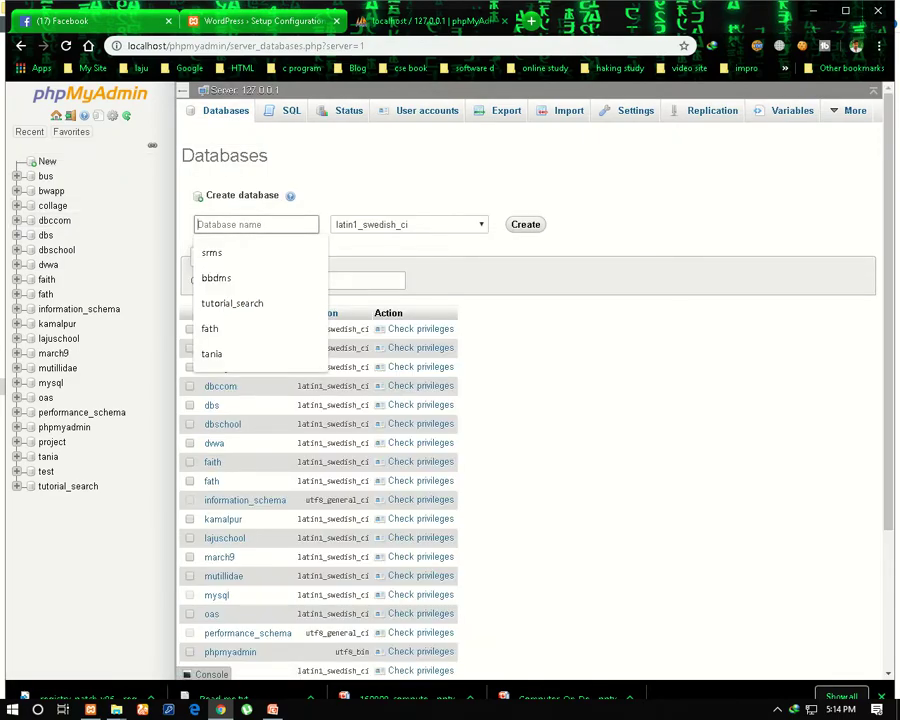
key(Escape)
text(elear)
double_click(217, 224)
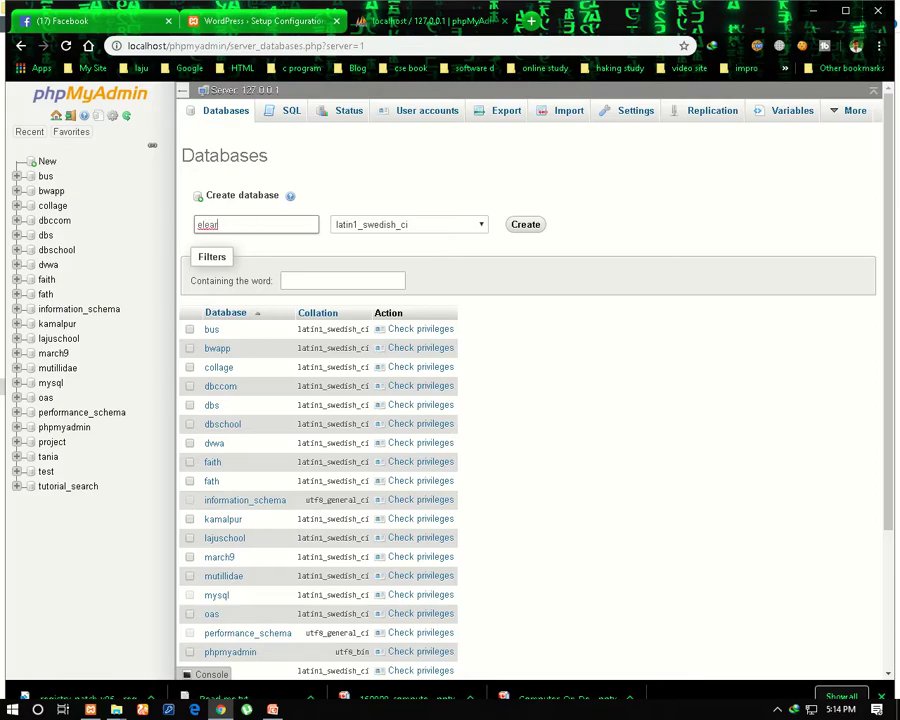
text(ning)
click(409, 224)
scroll(408, 350, up, 15)
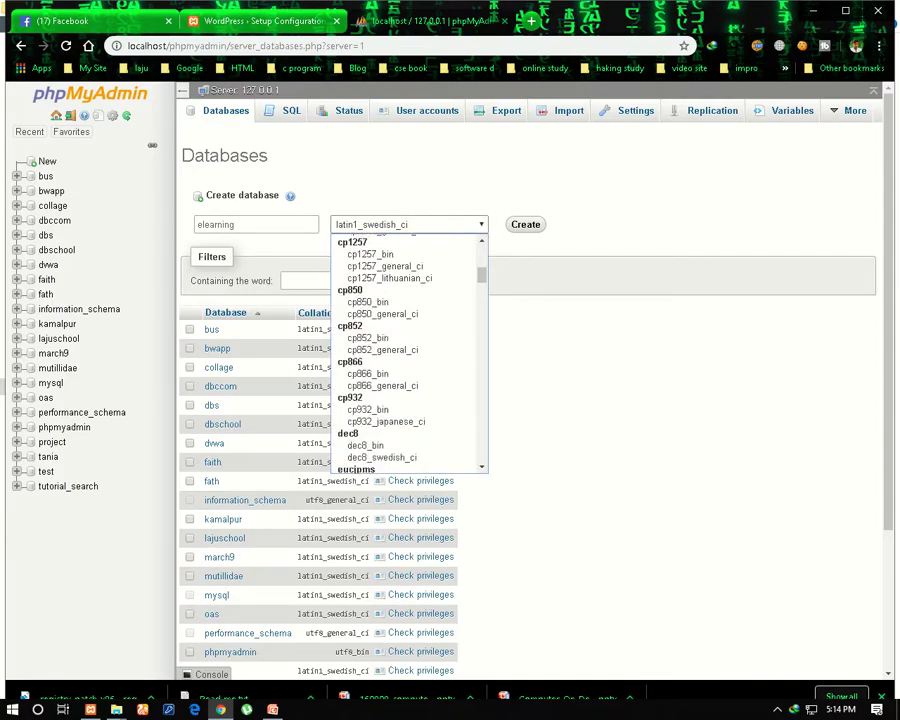
click(353, 240)
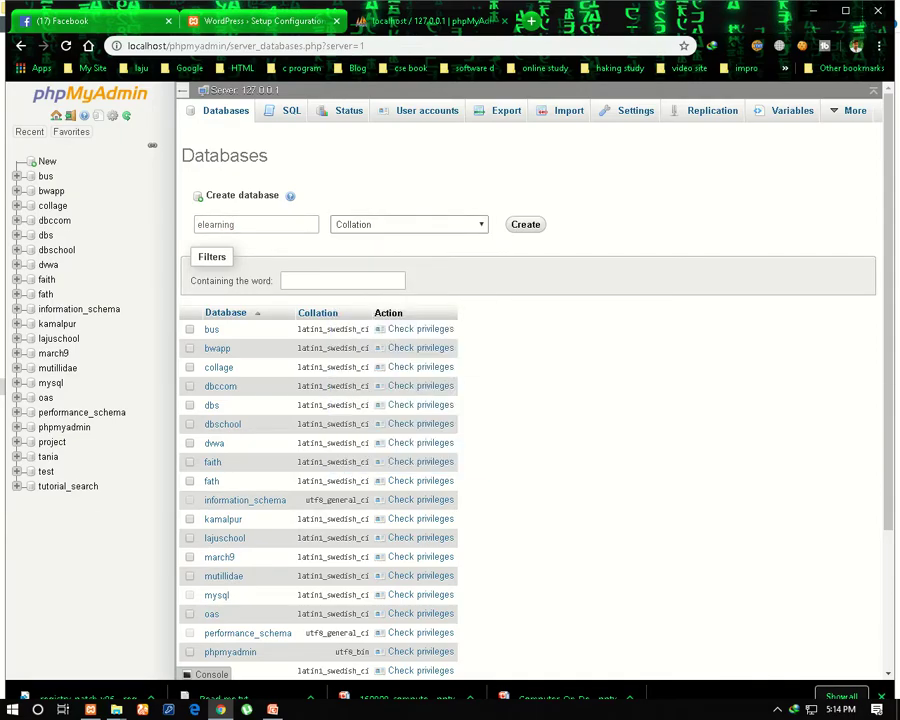
click(522, 225)
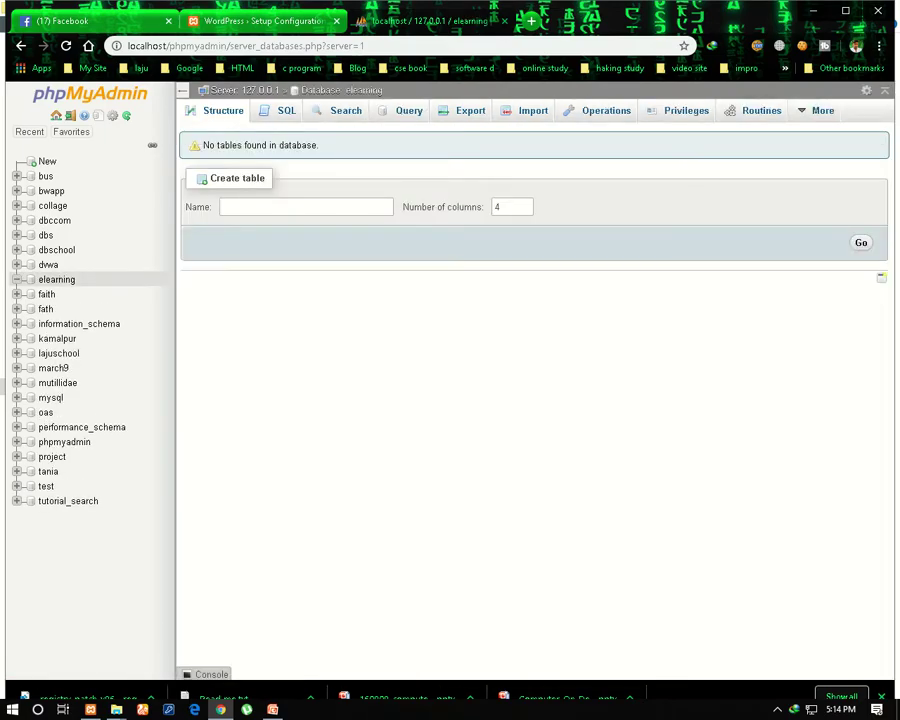
Replace the default database name with 'elearning' in the WordPress setup form
key(ctrl+shift+Tab)
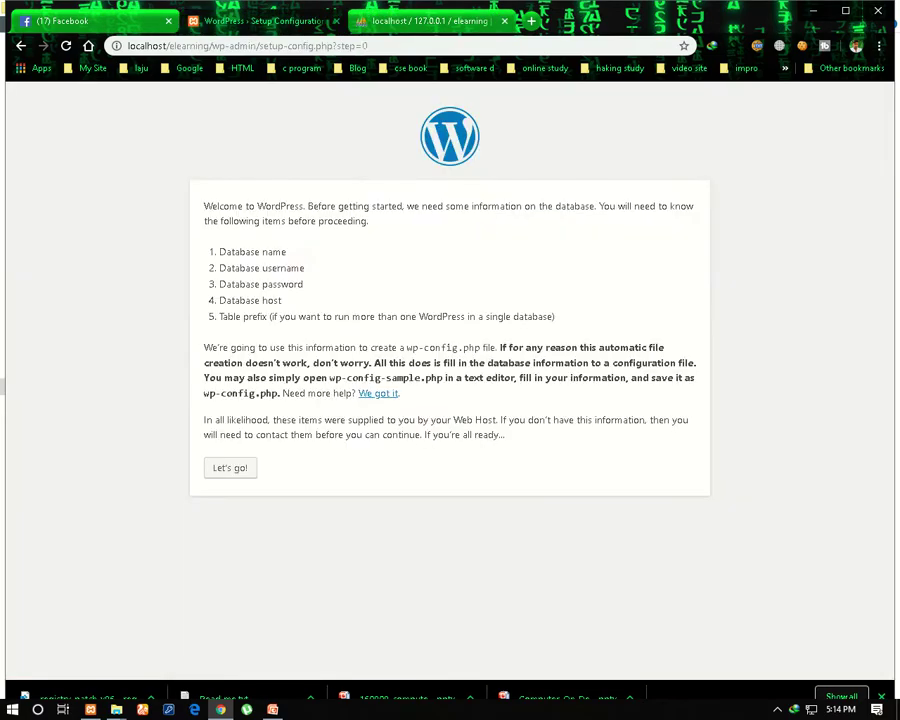
click(230, 468)
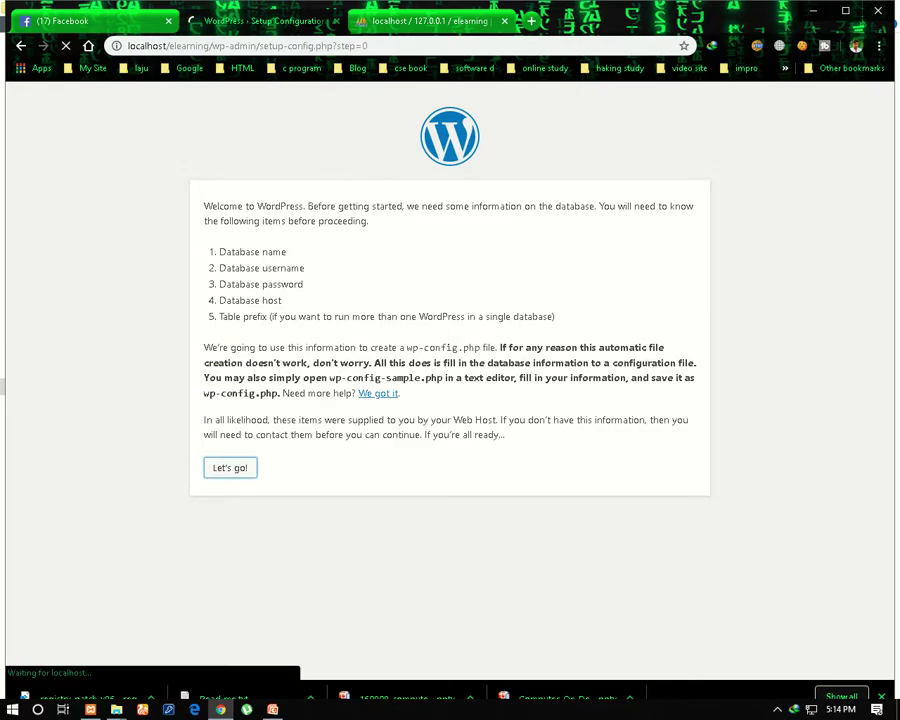
key(ctrl+a)
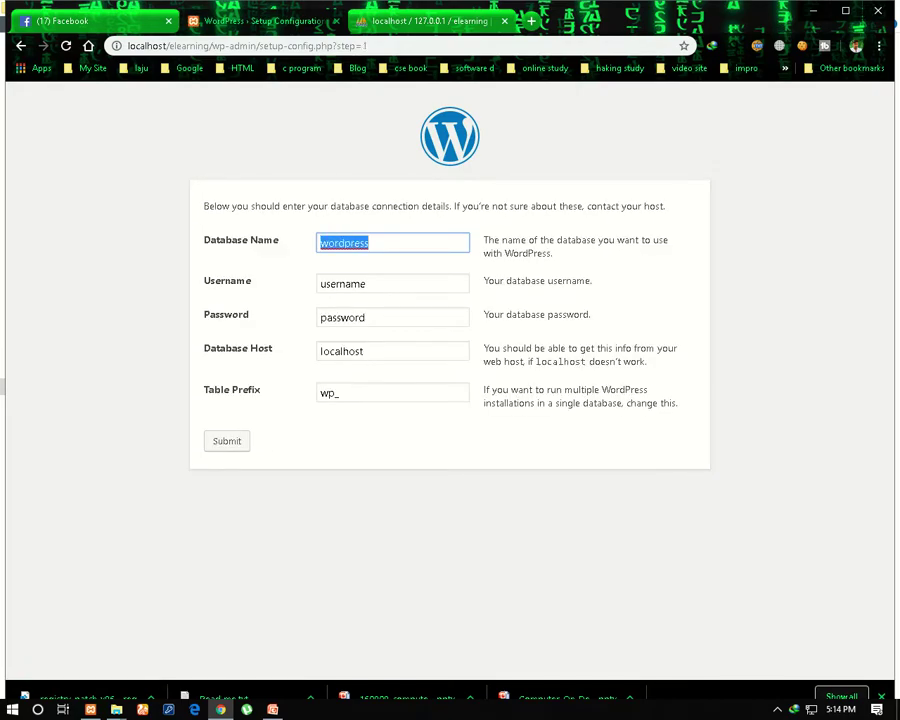
key(BackSpace)
text(elearning)
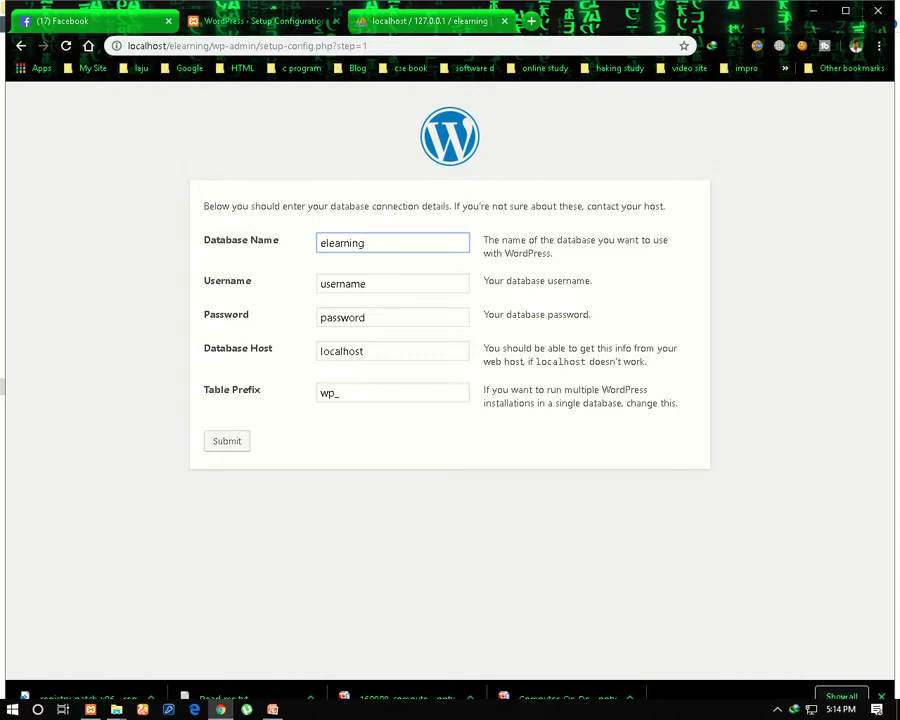
key(Tab)
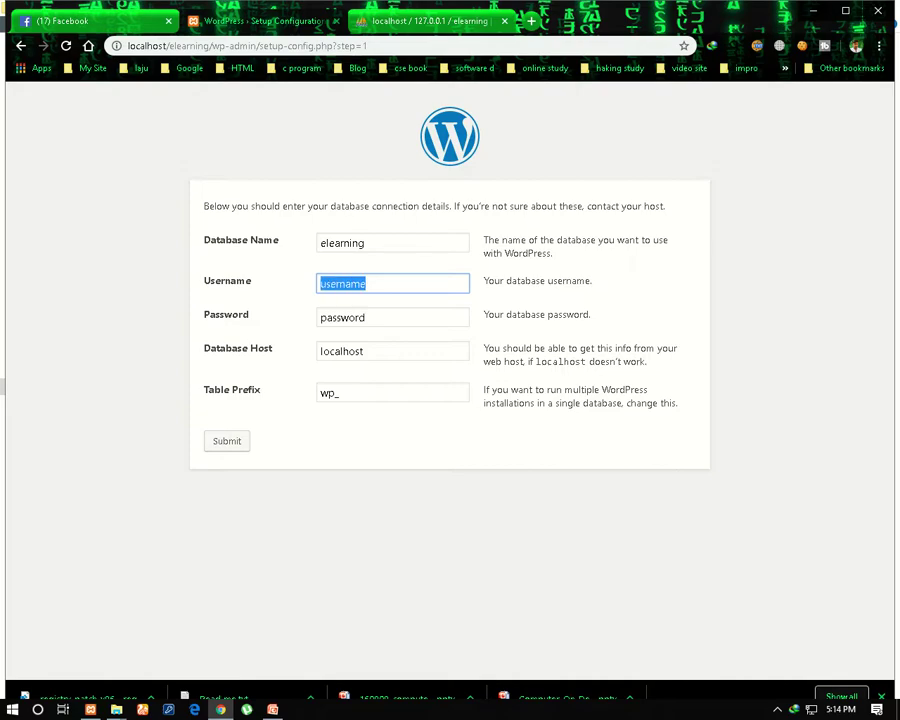
Set the database username to root, leave the password blank and submit
key(BackSpace)
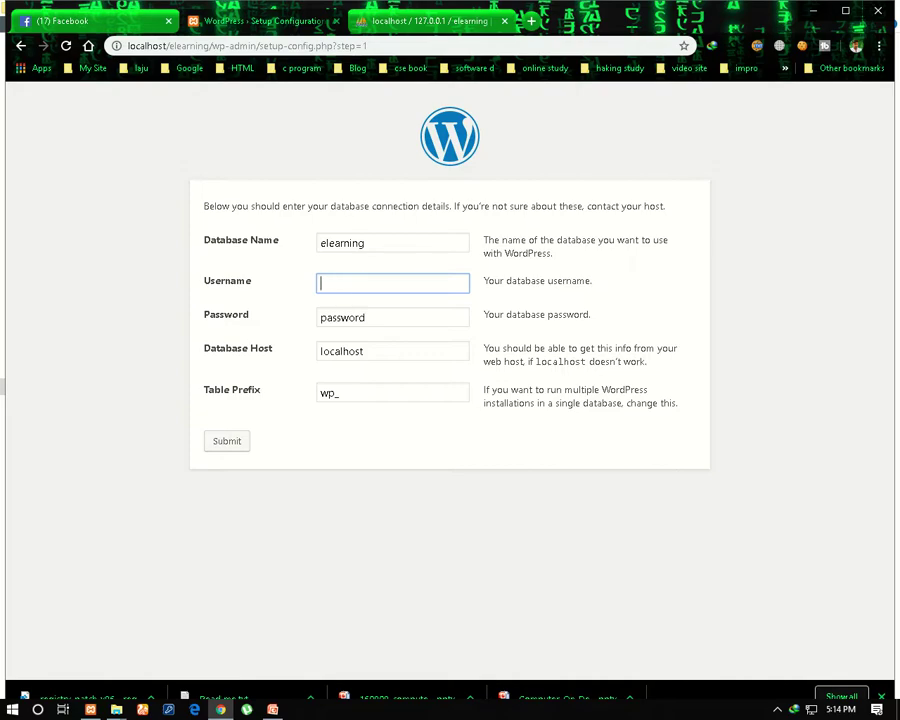
text(tania)
key(Tab)
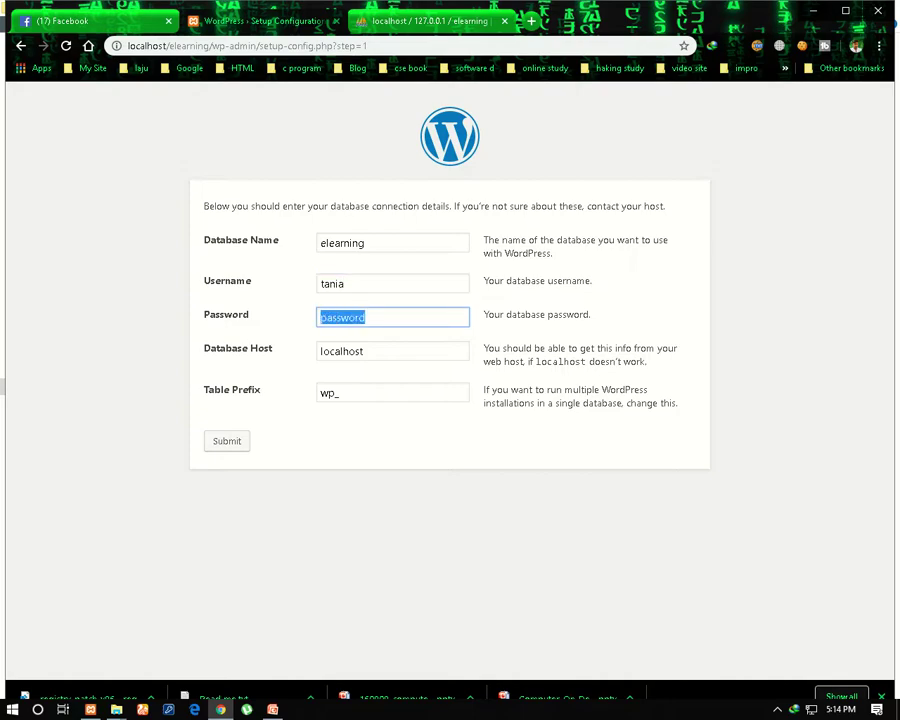
key(shift+Tab)
key(BackSpace)
text(r)
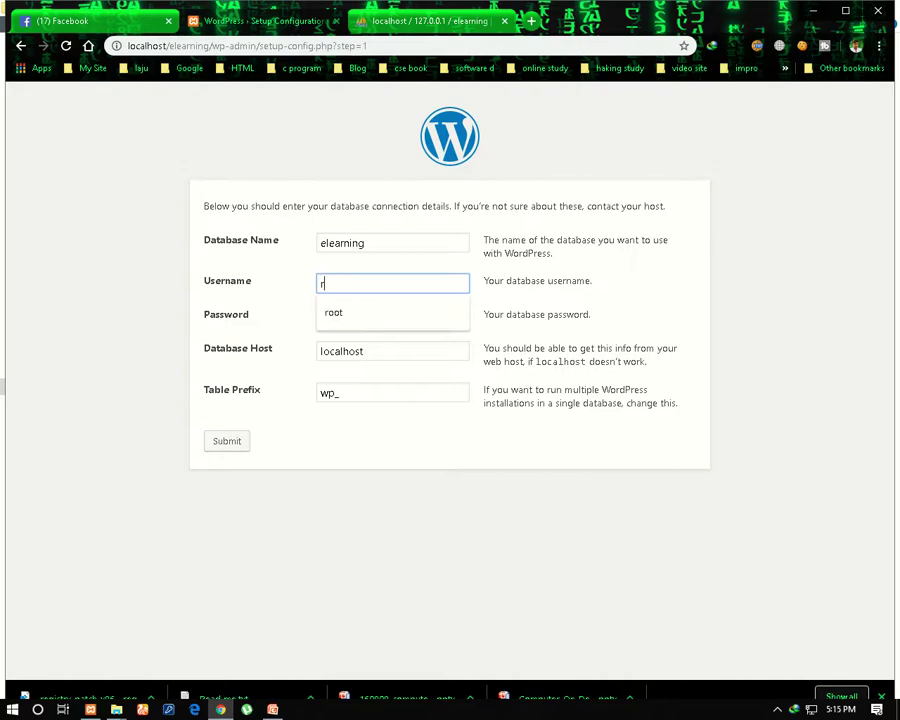
text(oot)
key(Tab)
key(BackSpace)
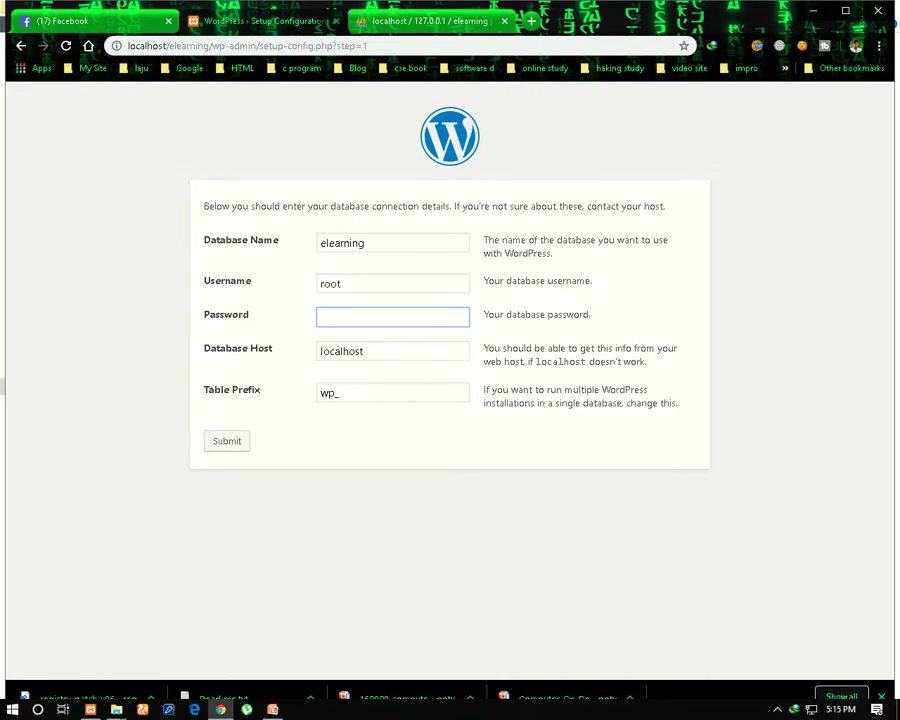
key(Tab)
key(Return)
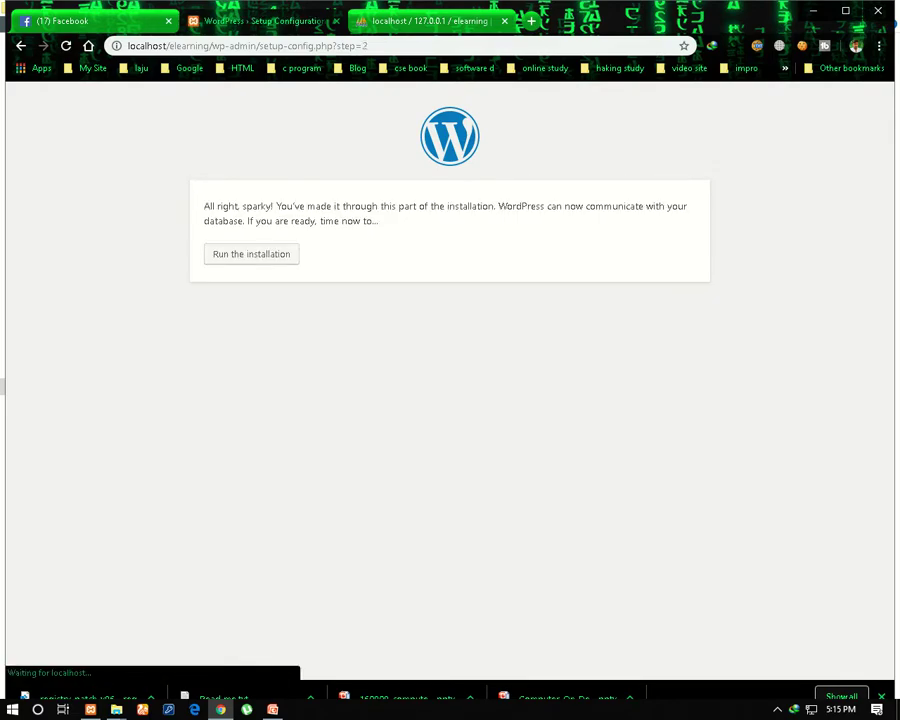
Run the installation and fill in site title 'Tania E-learning School' with username Admin
click(251, 254)
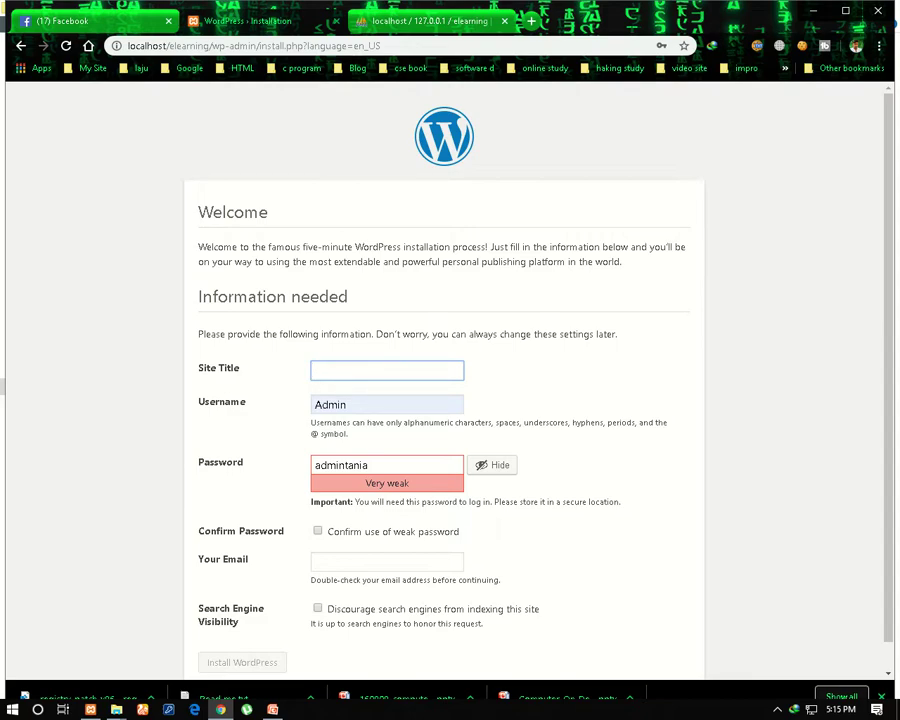
text(Tanai)
key(BackSpace)
key(BackSpace)
text(ia E-learning)
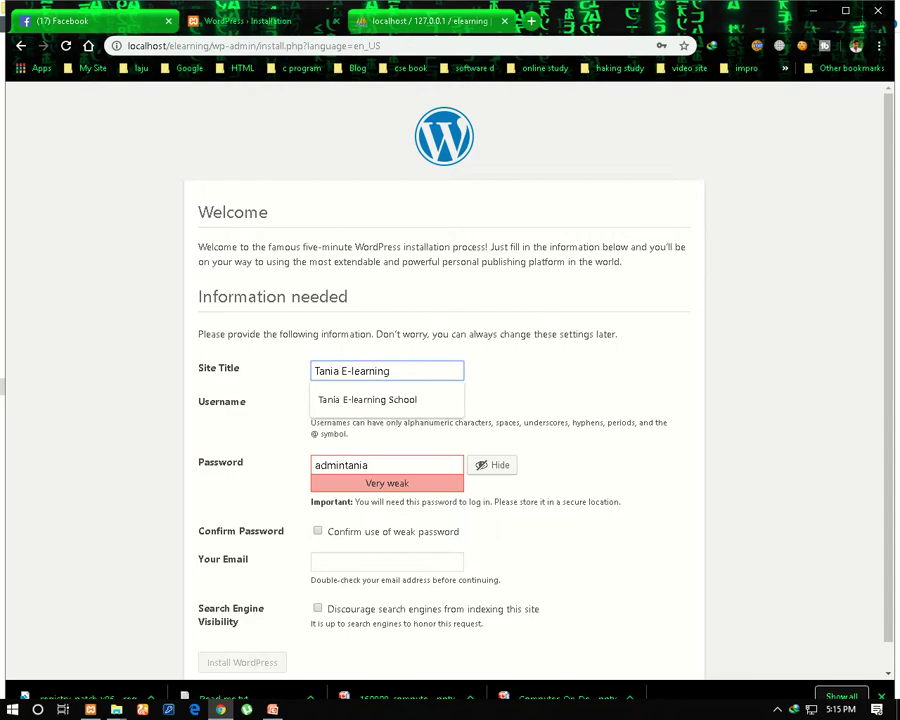
key(Down)
key(Return)
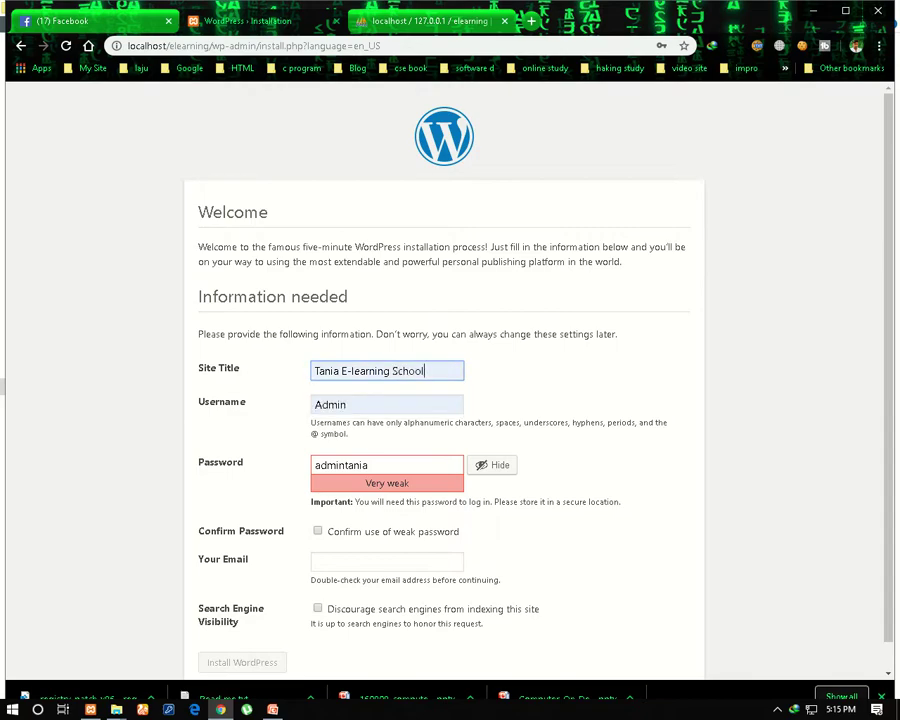
Enter a new weak admin password, confirm its use, fill the e-mail and install
click(400, 465)
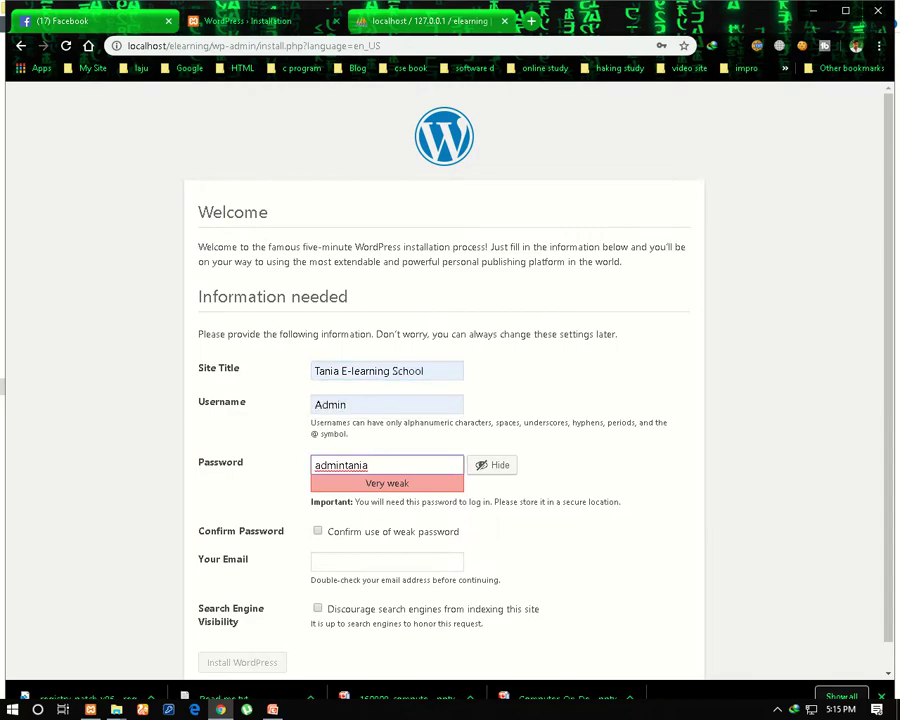
key(ctrl+a)
key(BackSpace)
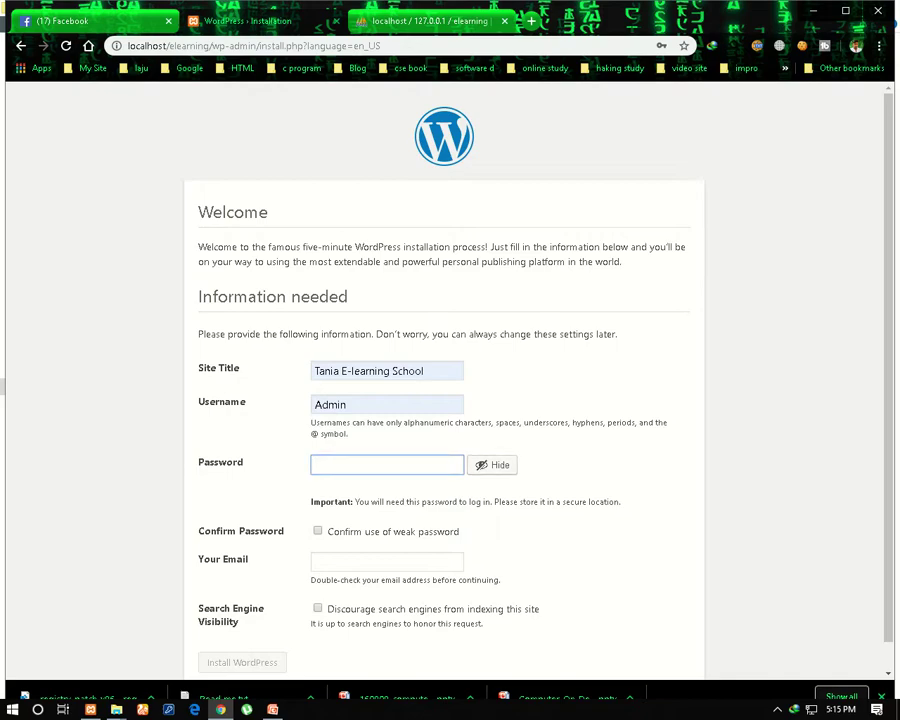
text(12)
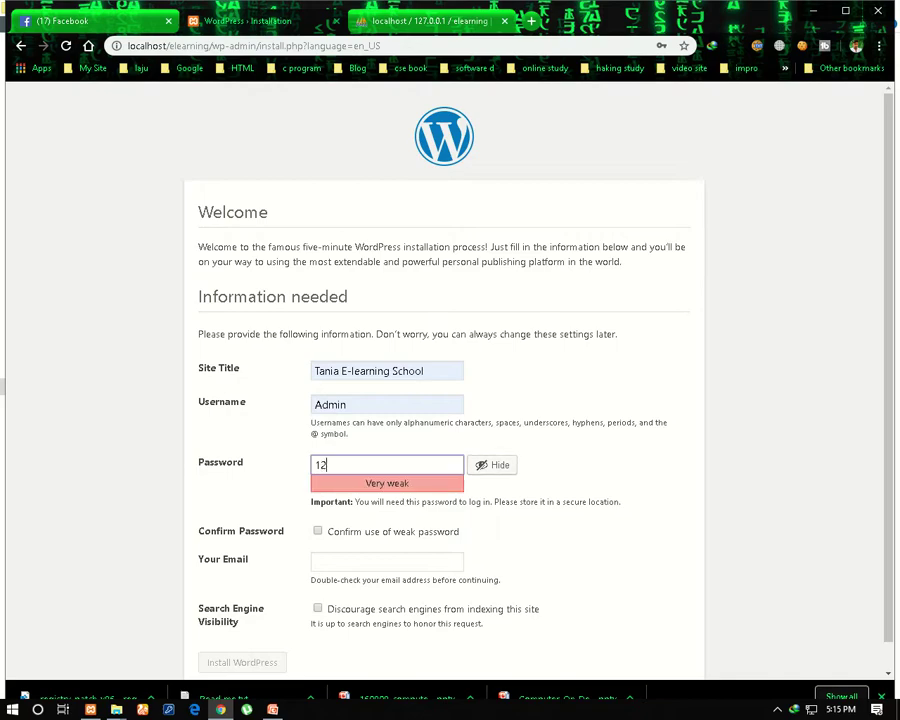
text(3456789)
scroll(444, 380, down, 1)
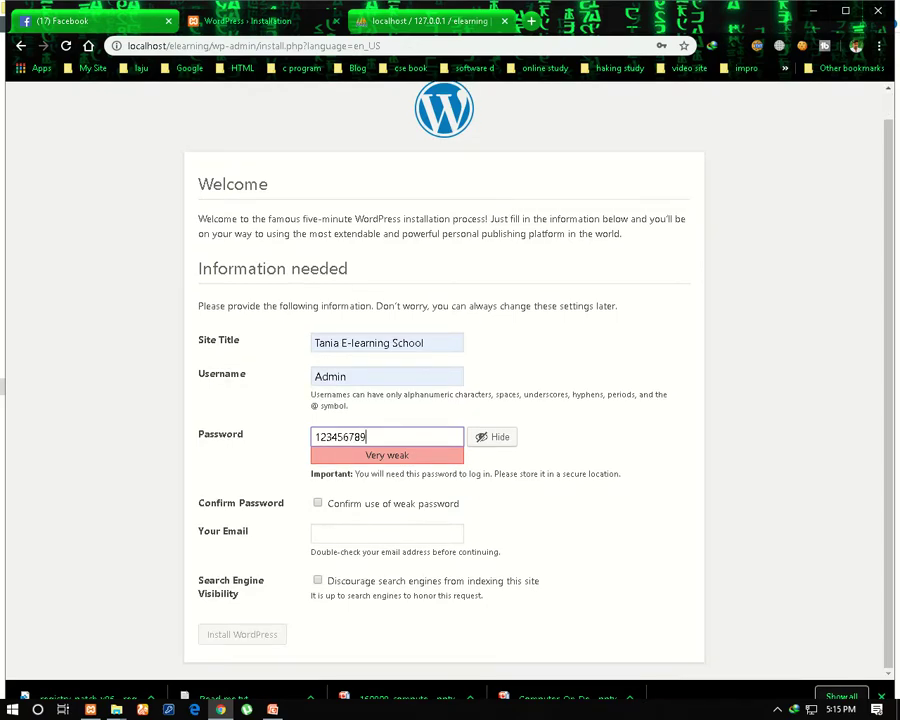
click(317, 503)
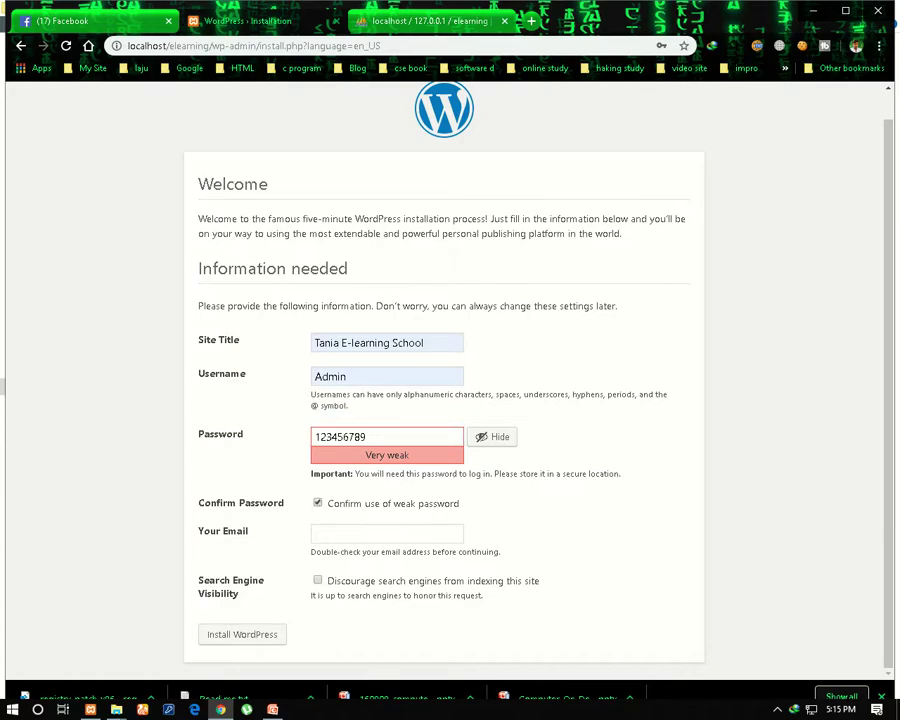
click(387, 533)
click(370, 560)
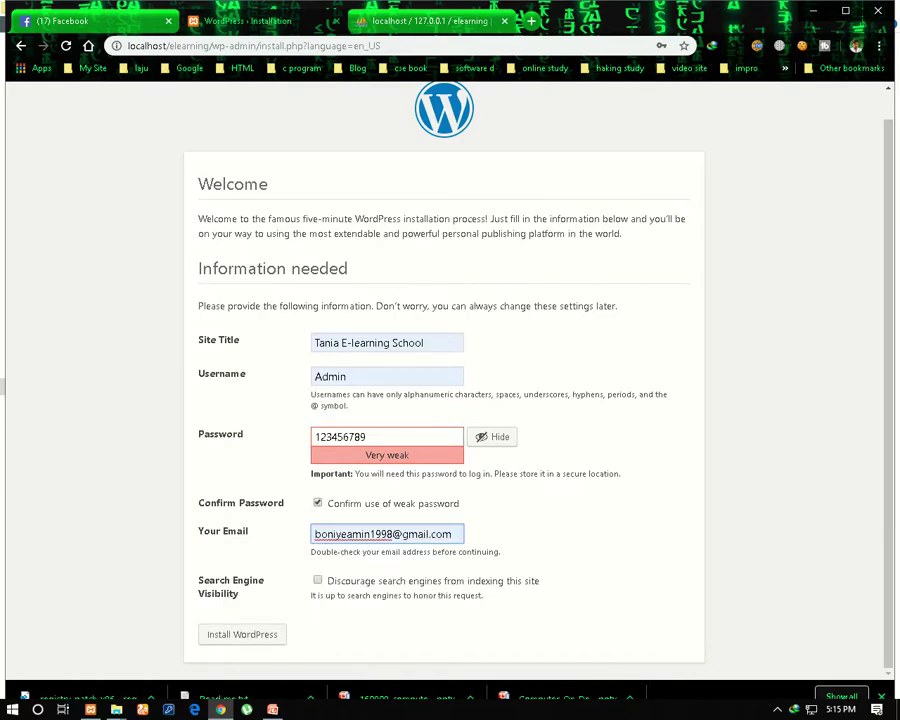
click(242, 634)
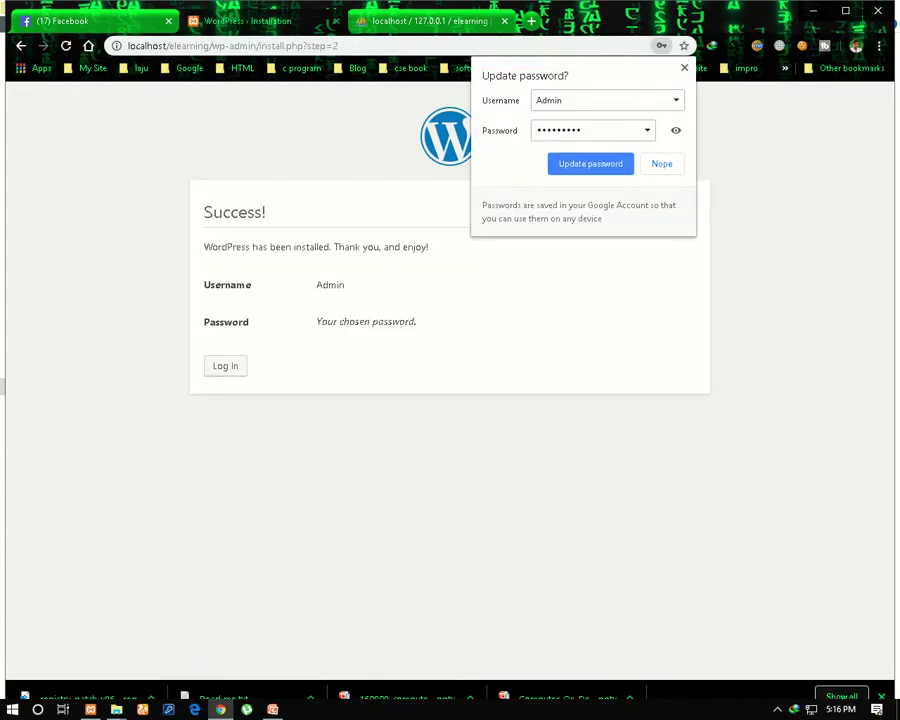
Answer Chrome's password prompt and go to the WordPress Log In page
click(590, 163)
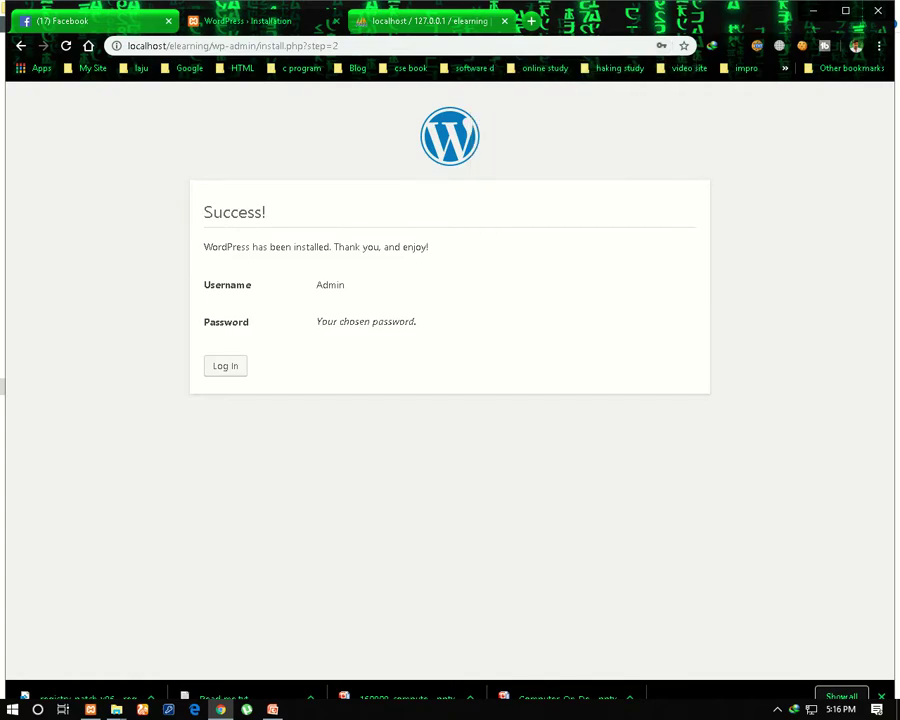
click(225, 365)
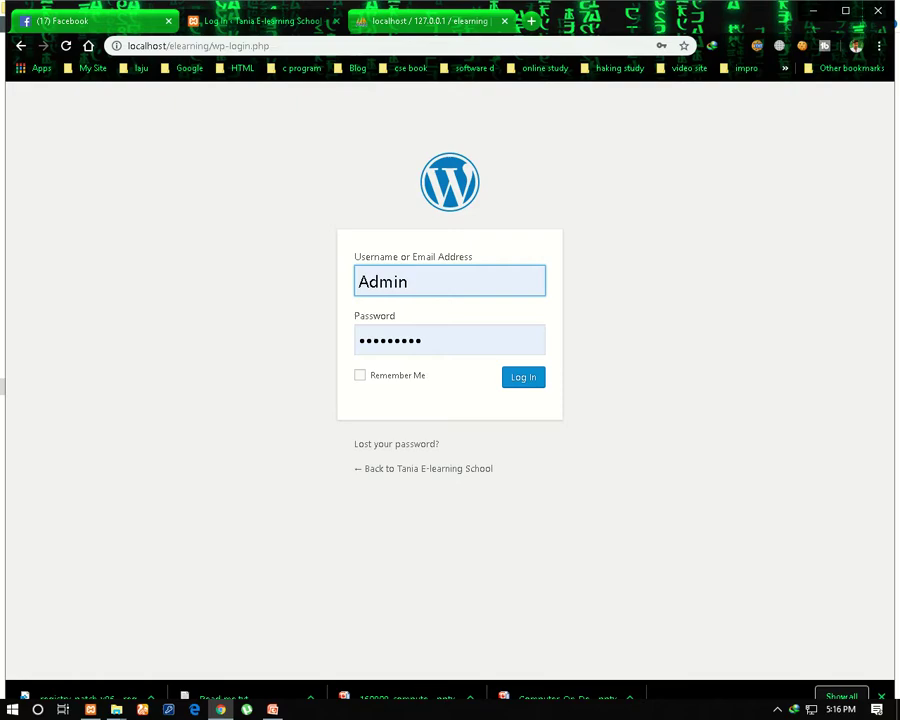
Log into the Tania E-learning School dashboard and open Visit Site in a new tab
key(Return)
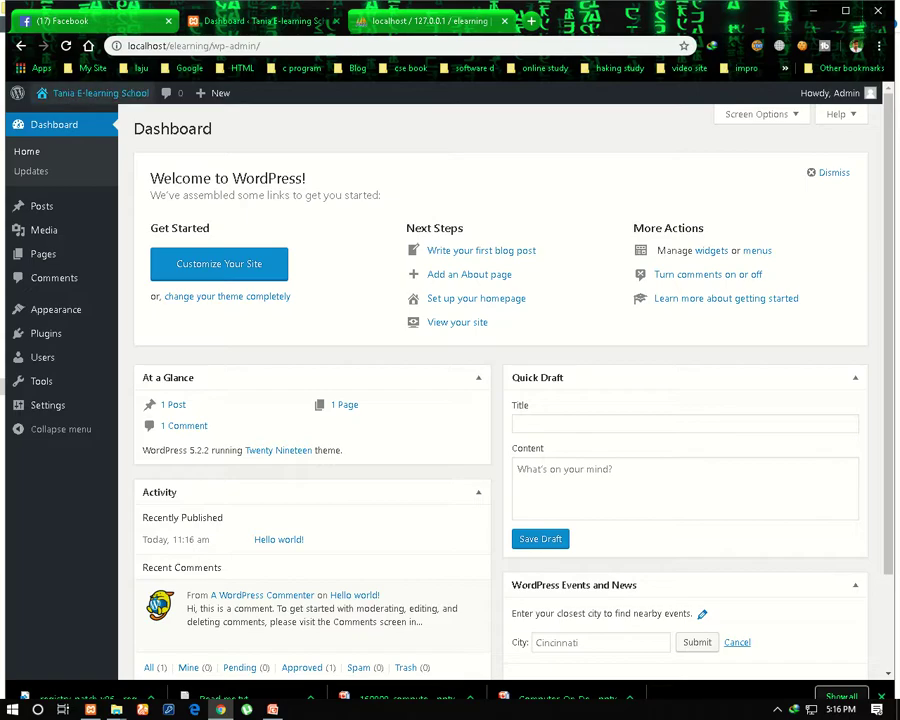
right_click(82, 93)
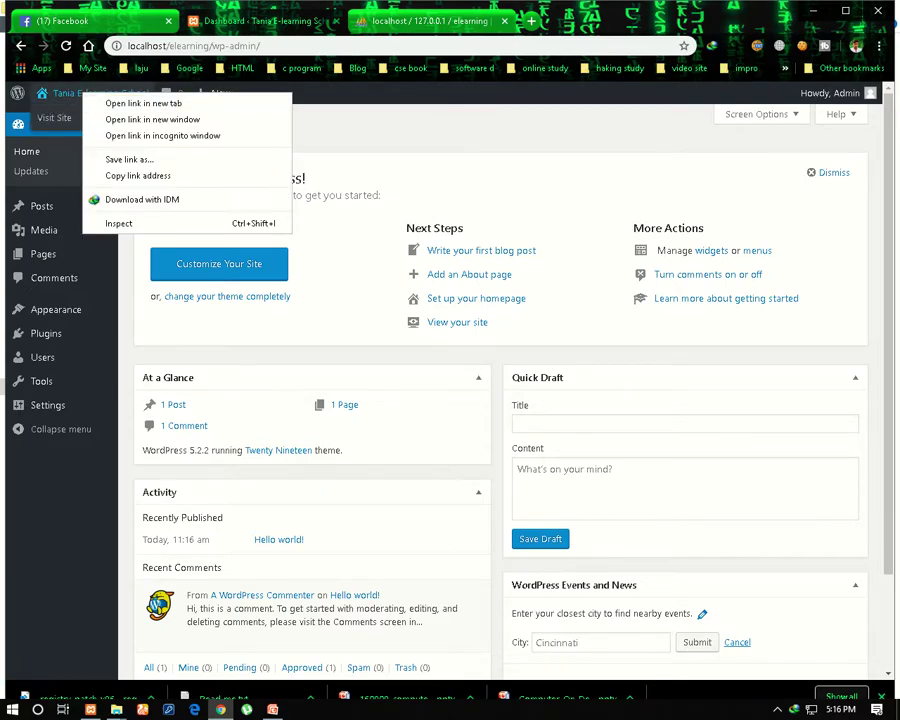
right_click(42, 117)
right_click(42, 117)
click(95, 128)
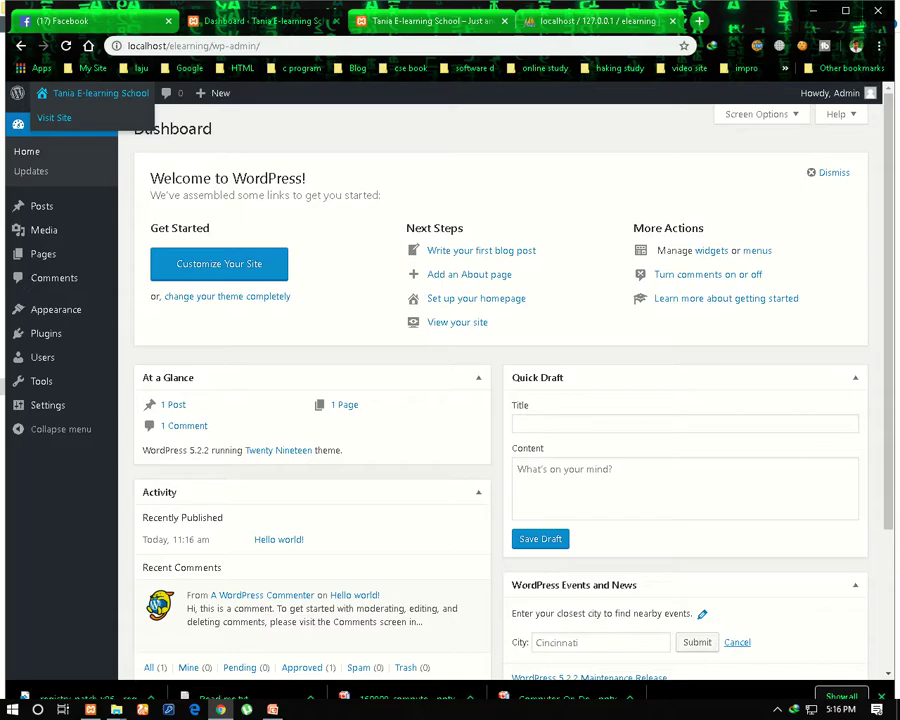
Switch to the Tania E-learning School tab and scroll through the Hello world! post and widgets, then back to the top
key(ctrl+Tab)
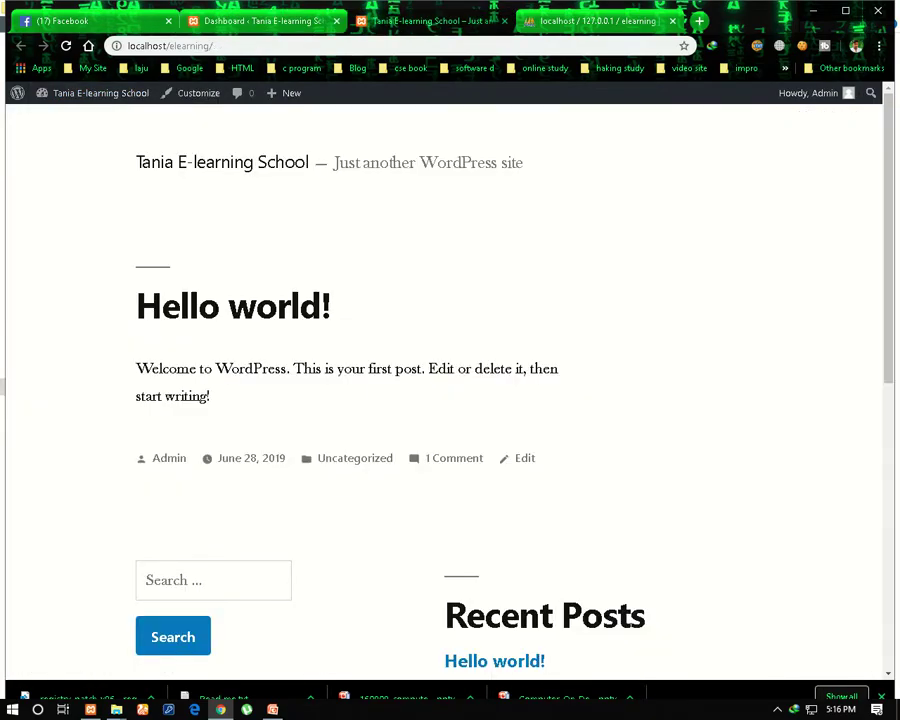
scroll(489, 414, down, 6)
scroll(489, 414, up, 6)
scroll(450, 400, down, 5)
scroll(450, 400, up, 4)
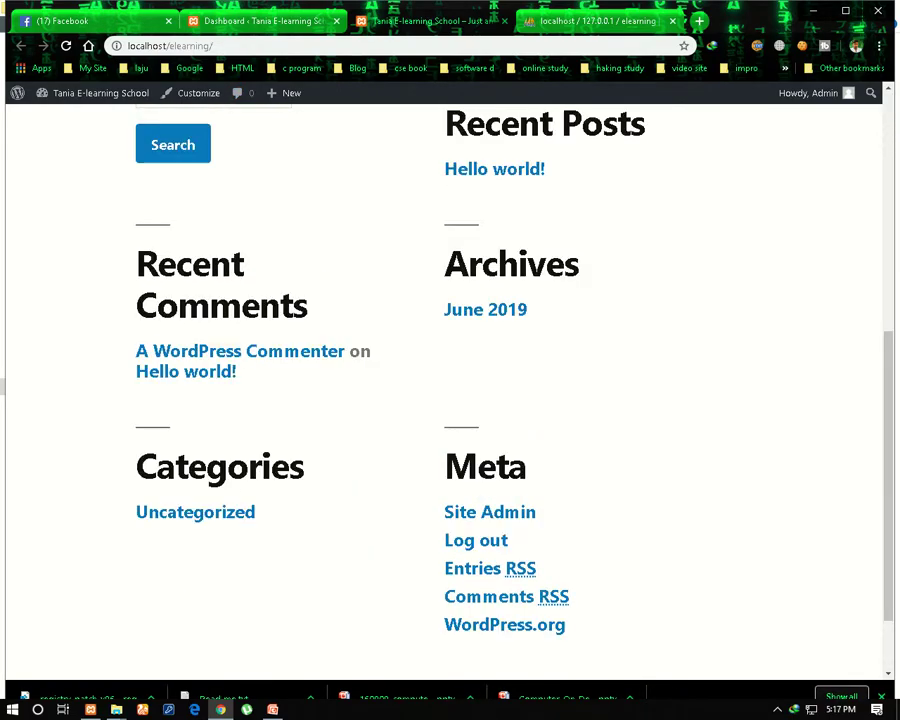
scroll(450, 400, up, 2)
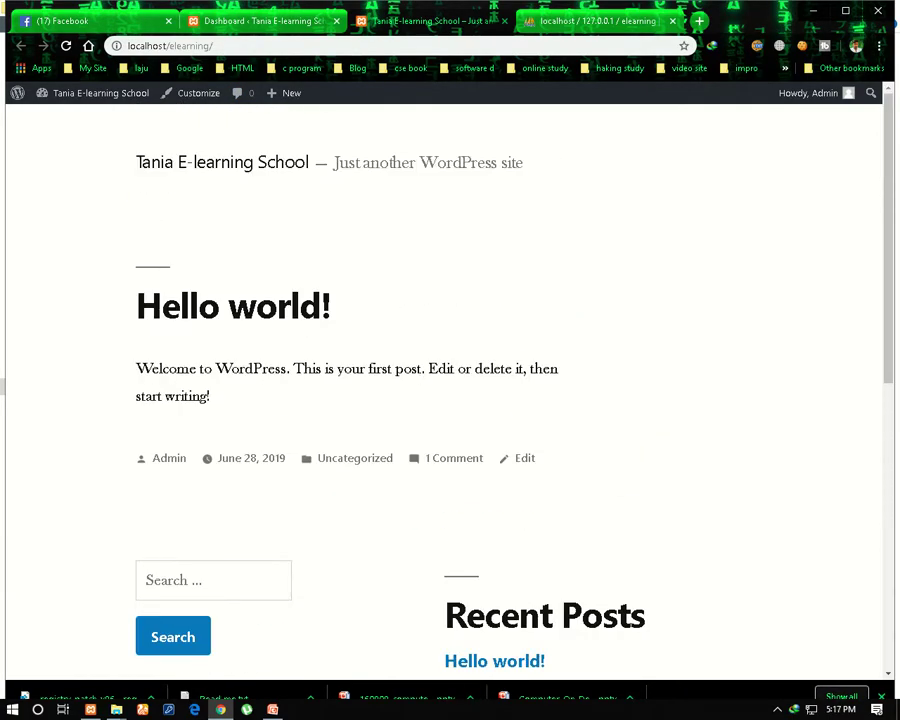